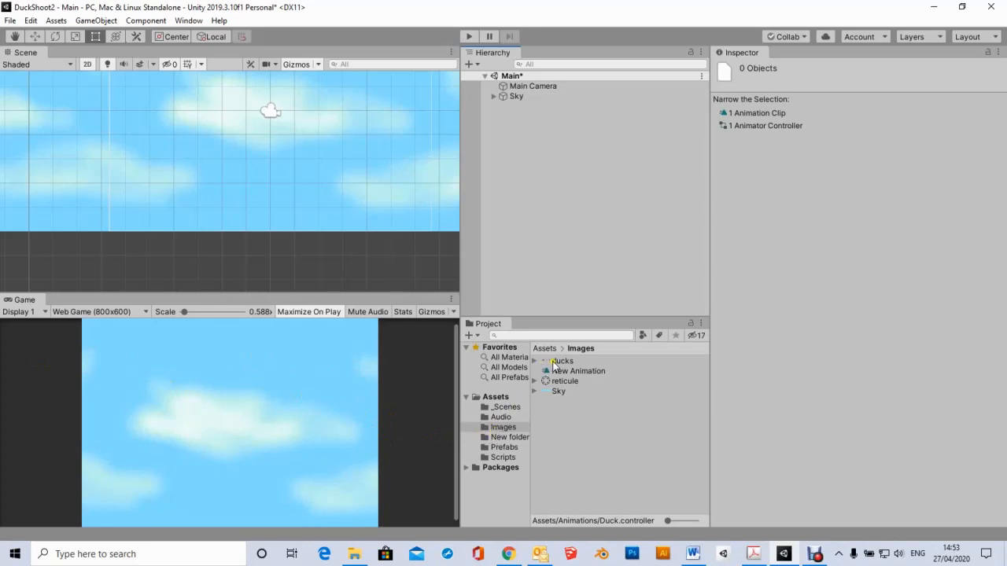
Set the ducks image's sprite mode to Multiple and apply the import settings
left_click(556, 361)
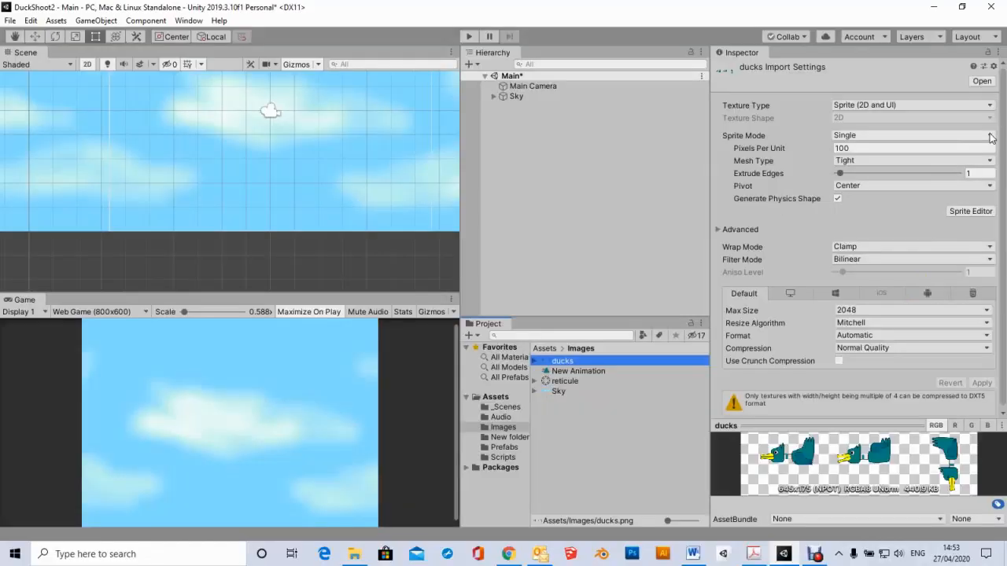
left_click(991, 137)
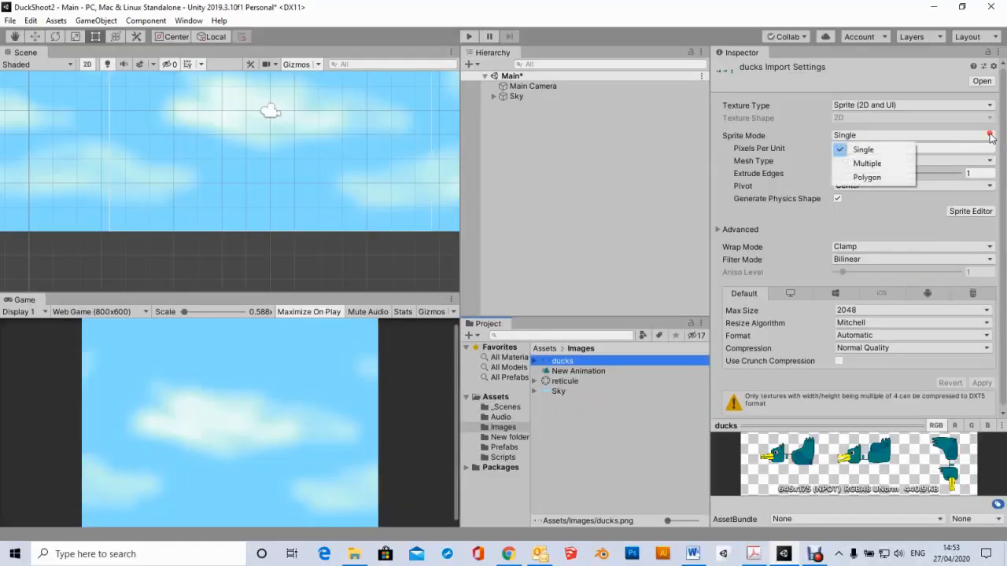
left_click(873, 162)
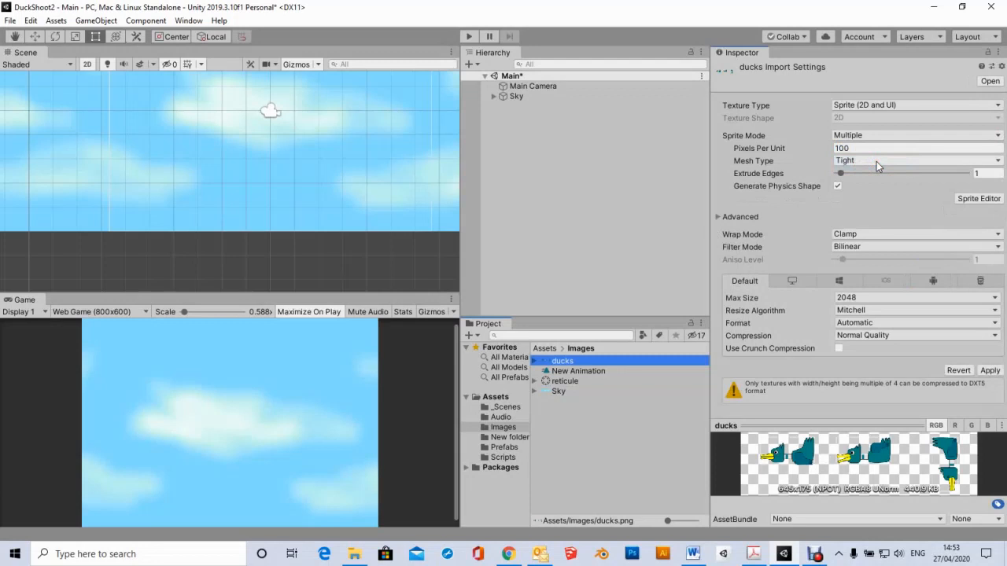
left_click(989, 370)
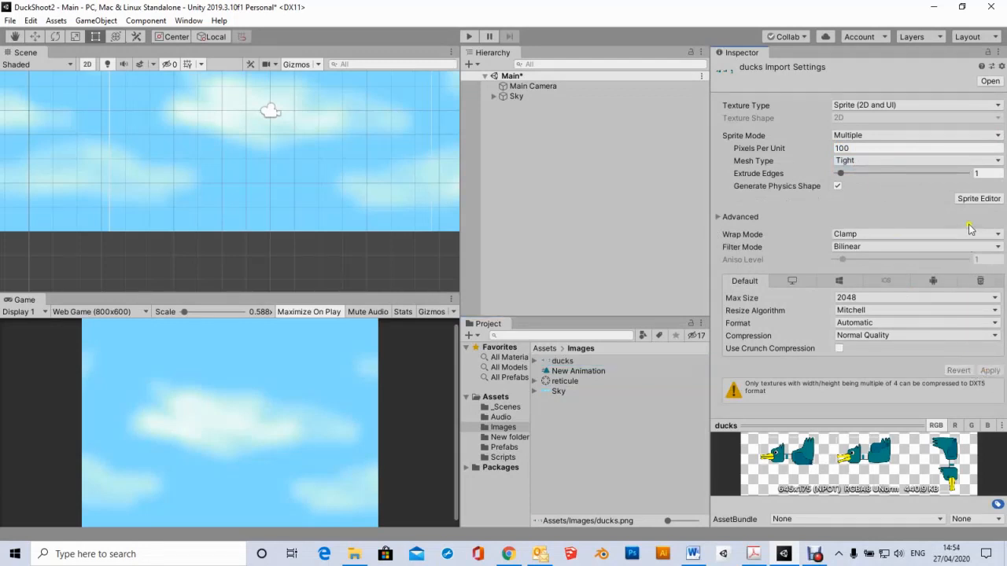
Slice the ducks sheet in the Sprite Editor with type Automatic, pivot Center and method Delete Existing
left_click(976, 199)
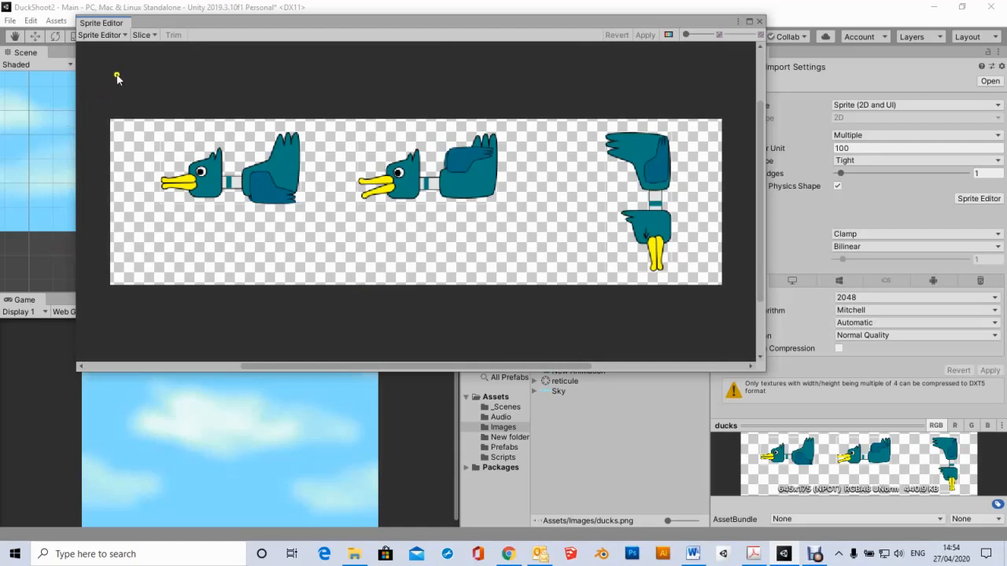
left_click(144, 36)
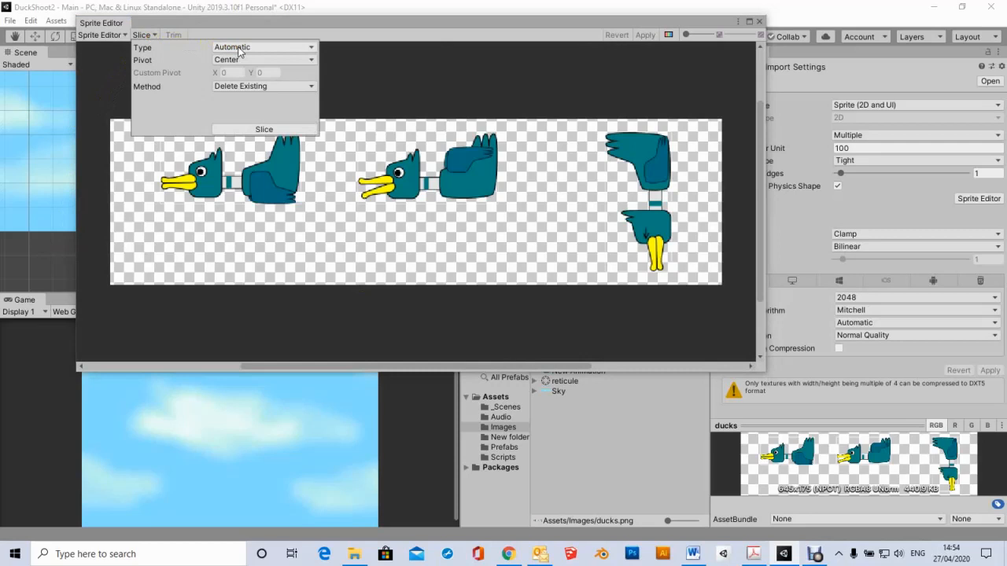
left_click(265, 130)
left_click(372, 91)
Compare the slices of the two flying ducks and set the height of the ducks_1 slice to 76
left_click(288, 173)
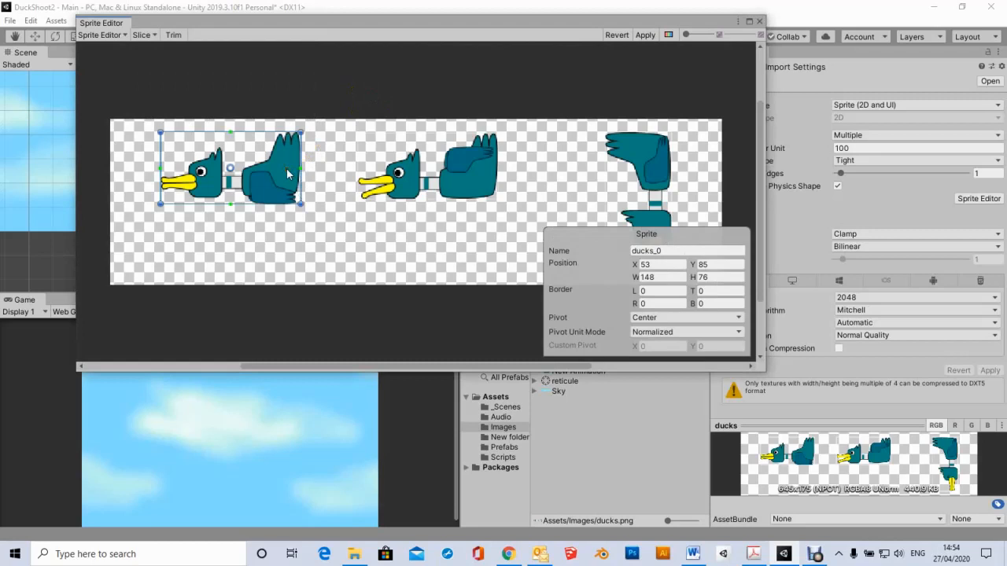
left_click(442, 184)
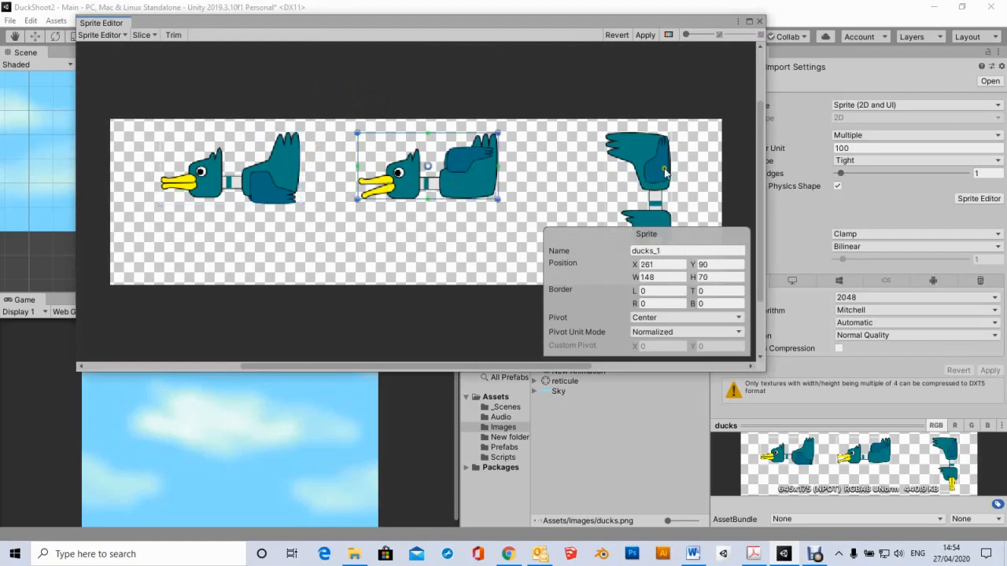
left_click(271, 174)
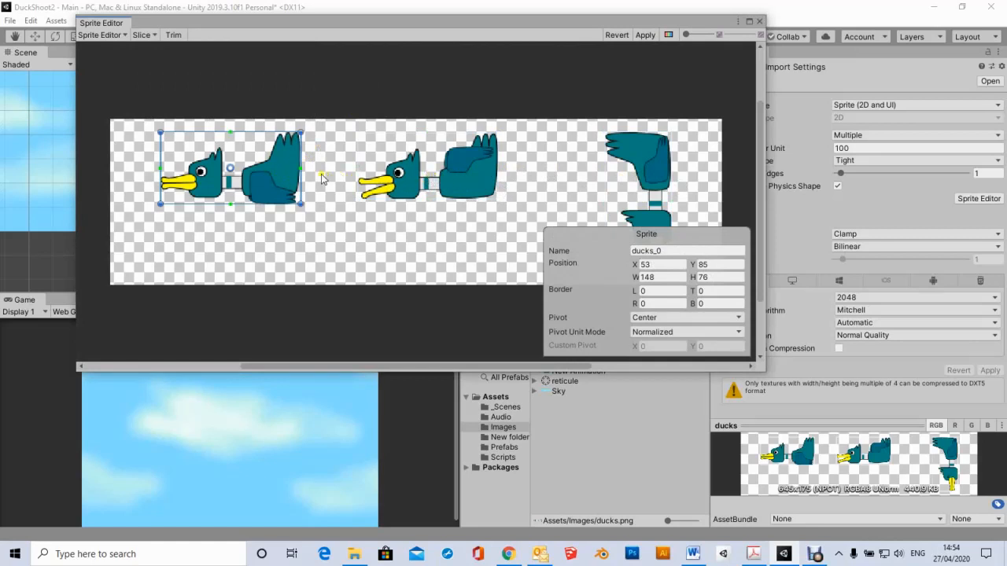
left_click(270, 183)
left_click(449, 182)
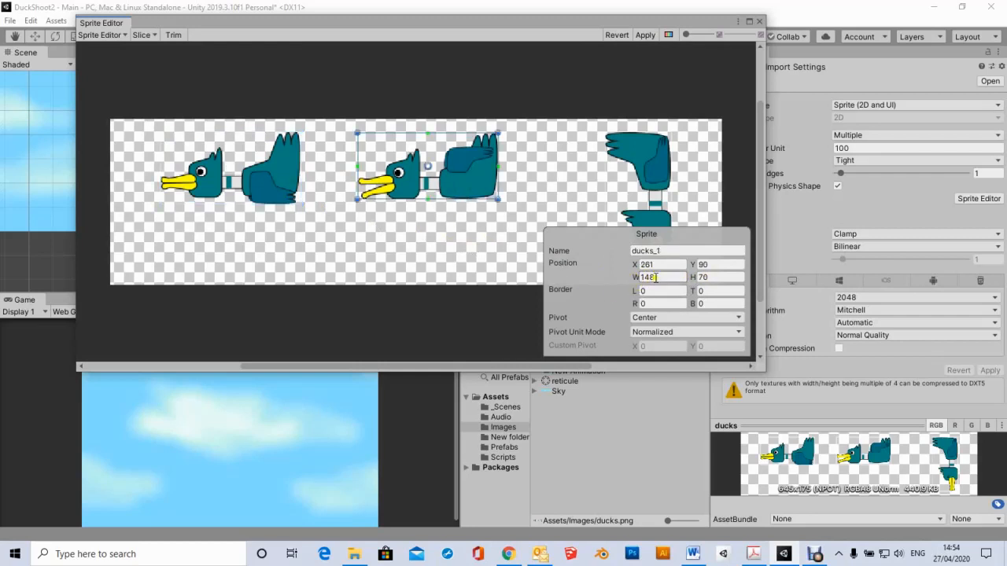
left_click(709, 277)
type("76")
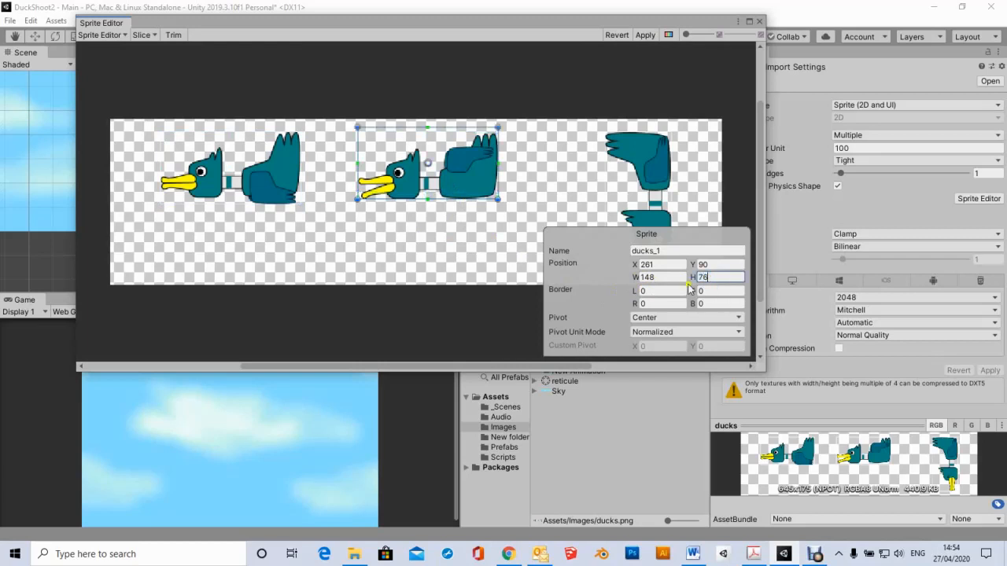
left_click(420, 238)
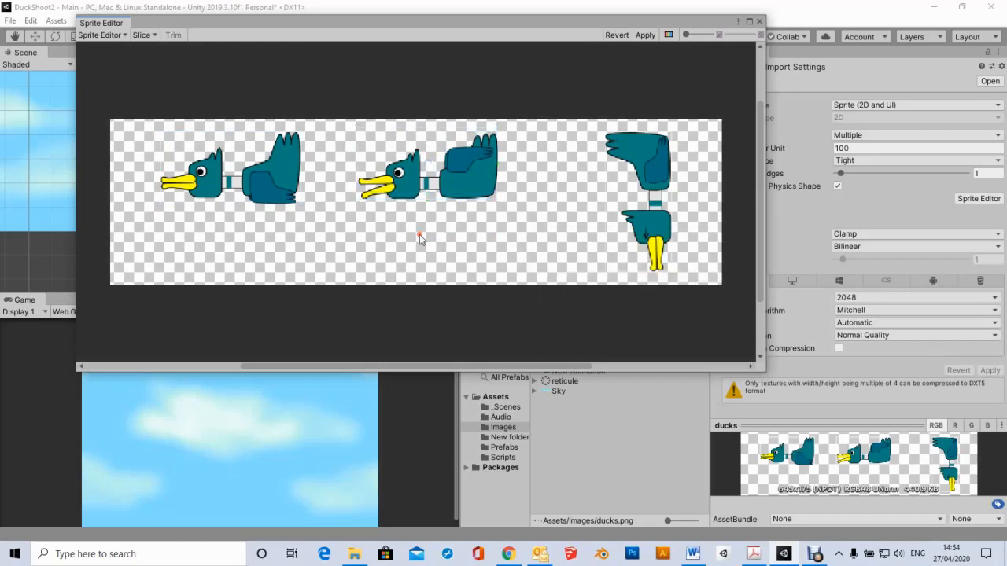
Set the Y position of the ducks_1 slice to 85 to match the ducks_0 slice
left_click(456, 197)
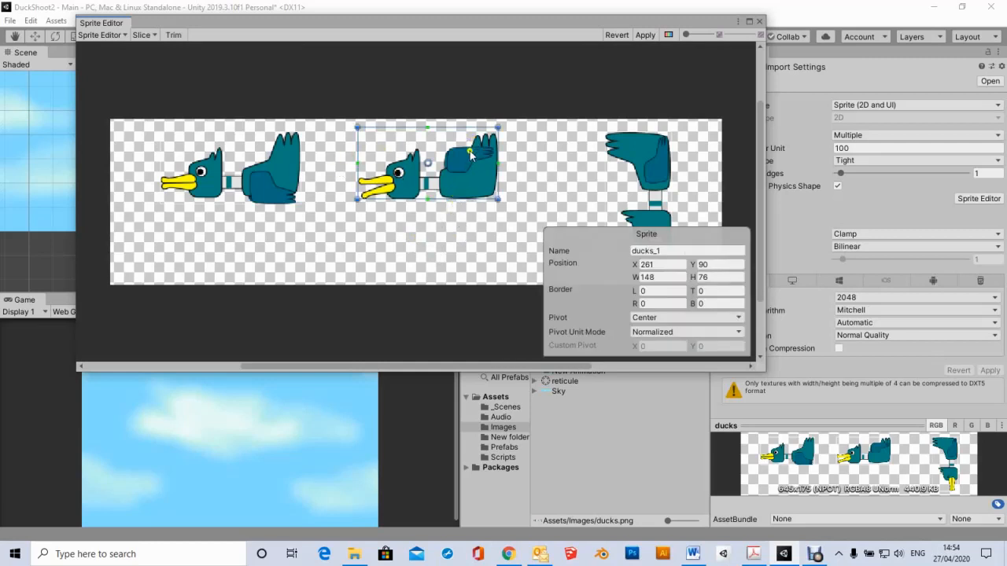
left_click(283, 162)
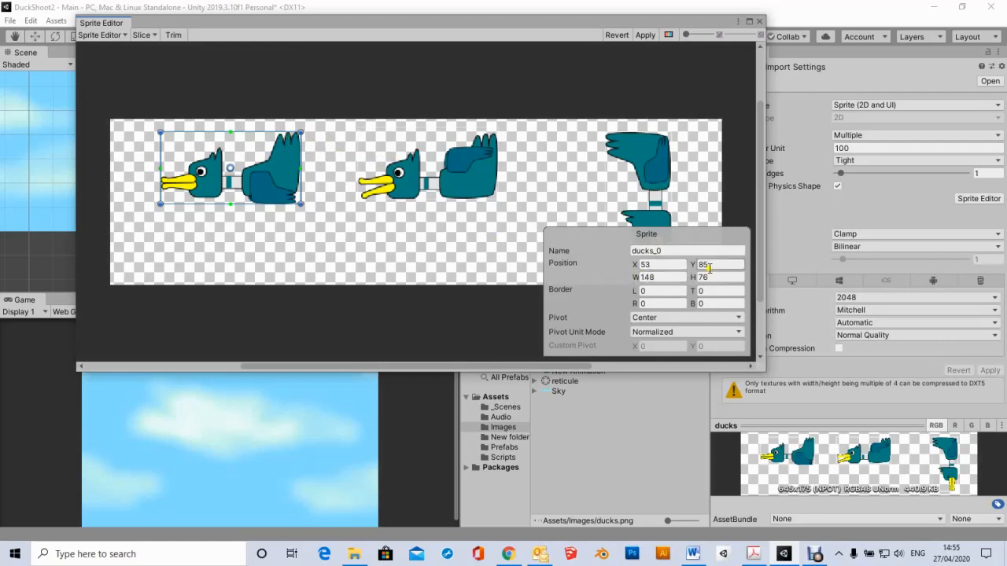
left_click(483, 194)
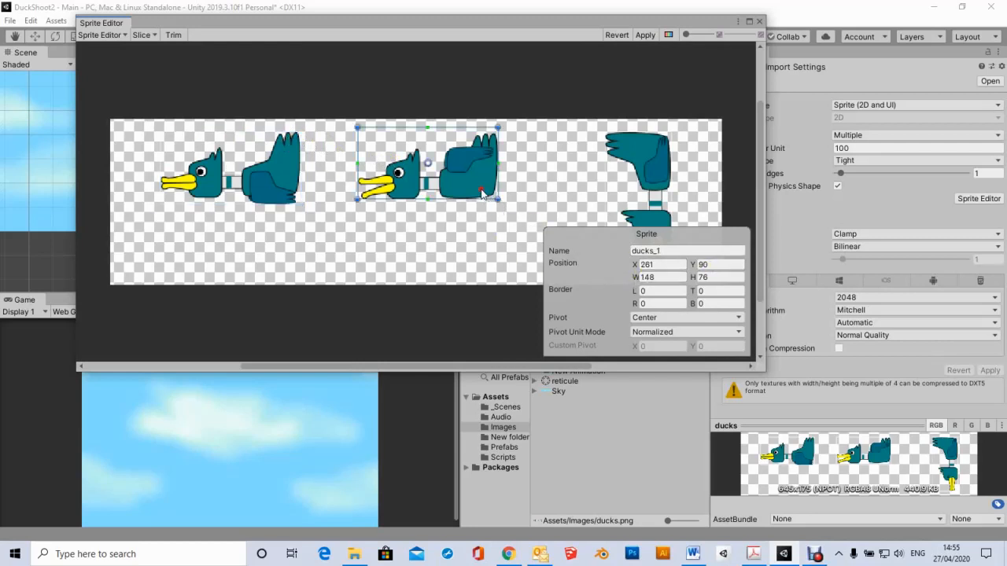
left_click(716, 263)
type("85")
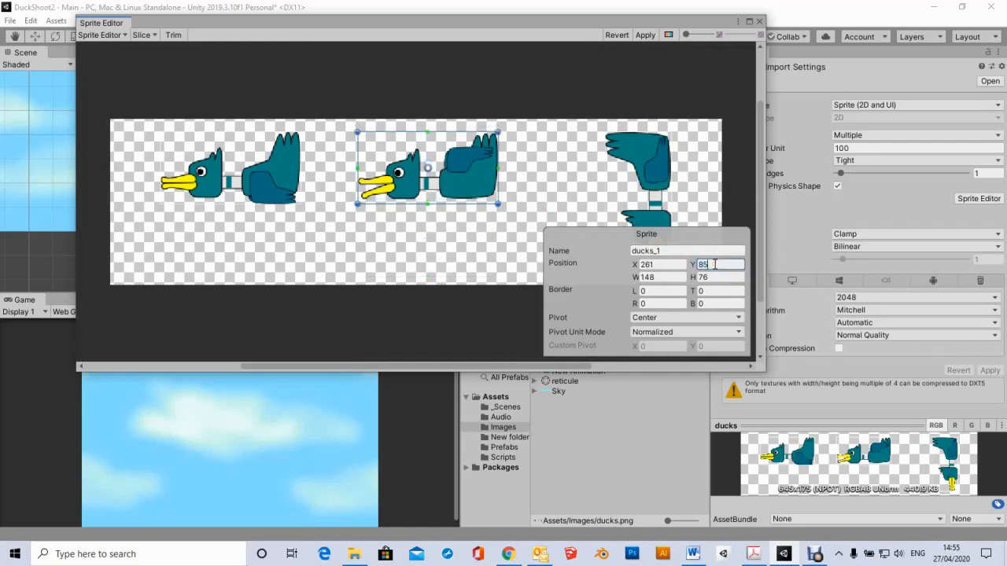
left_click(531, 295)
Check the falling duck's slice, apply the slicing changes and close the Sprite Editor
left_click(639, 210)
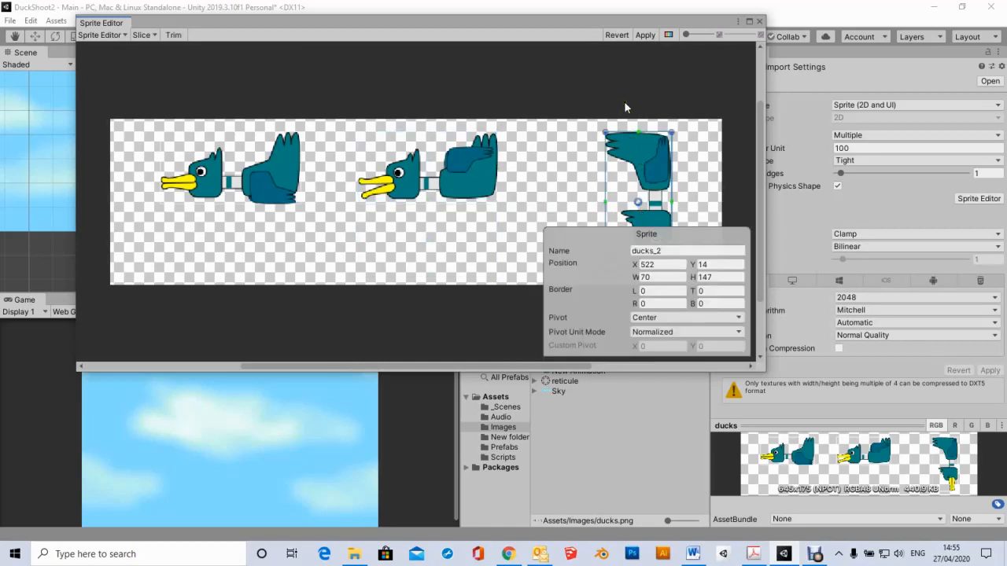
left_click(643, 37)
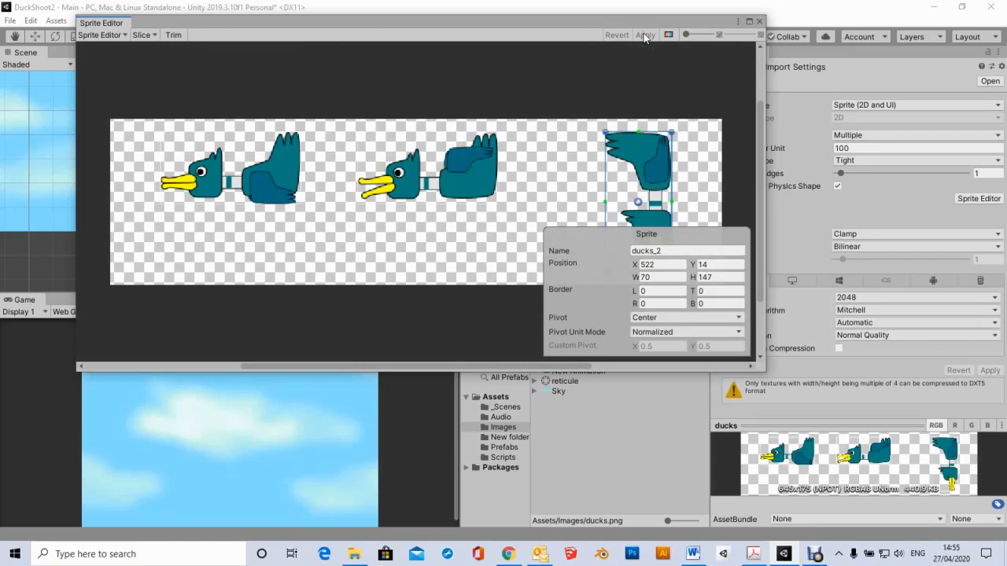
left_click(760, 22)
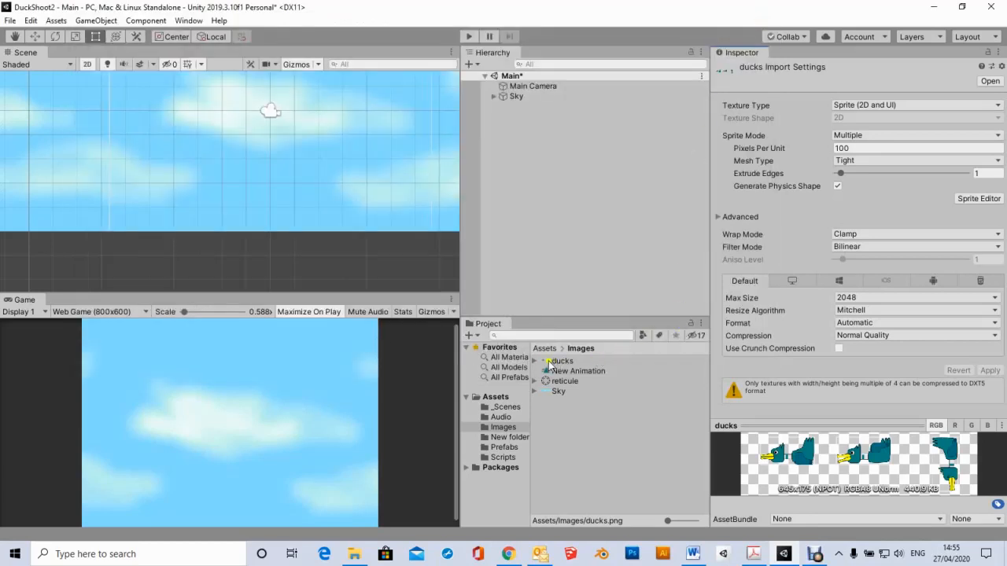
Expand the ducks image asset and preview its individual sprites ducks_0, ducks_1 and ducks_2
left_click(535, 362)
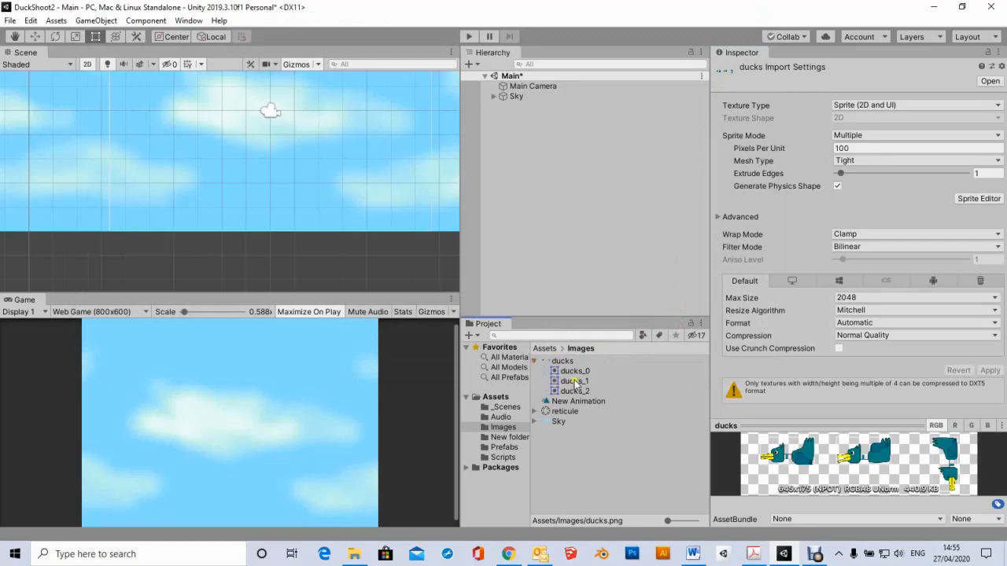
left_click(569, 371)
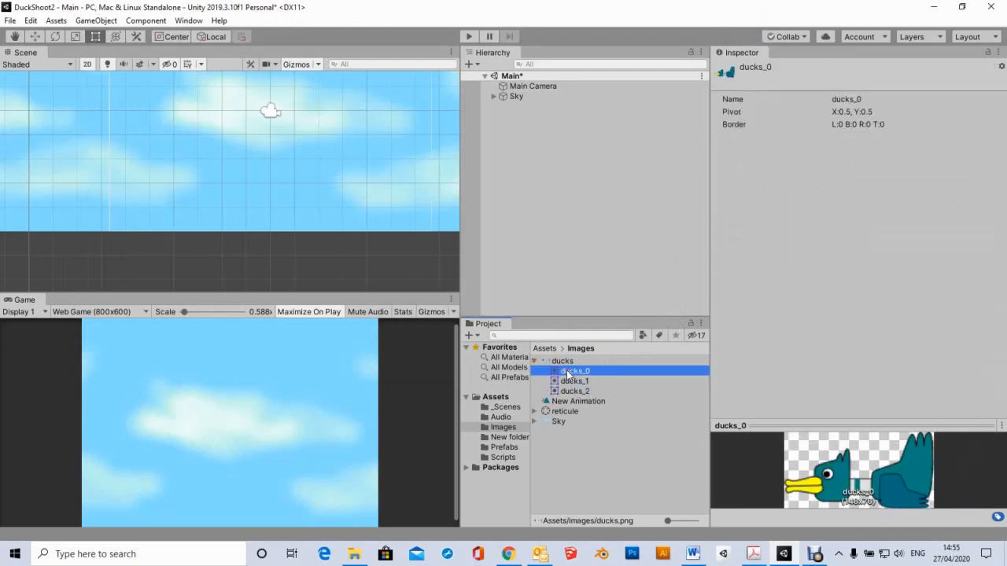
left_click(568, 382)
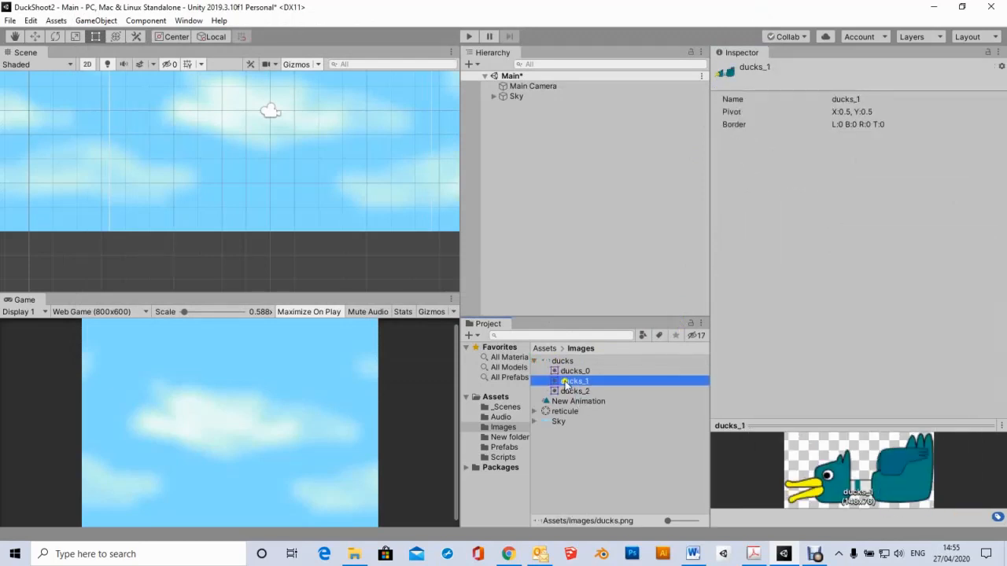
left_click(564, 391)
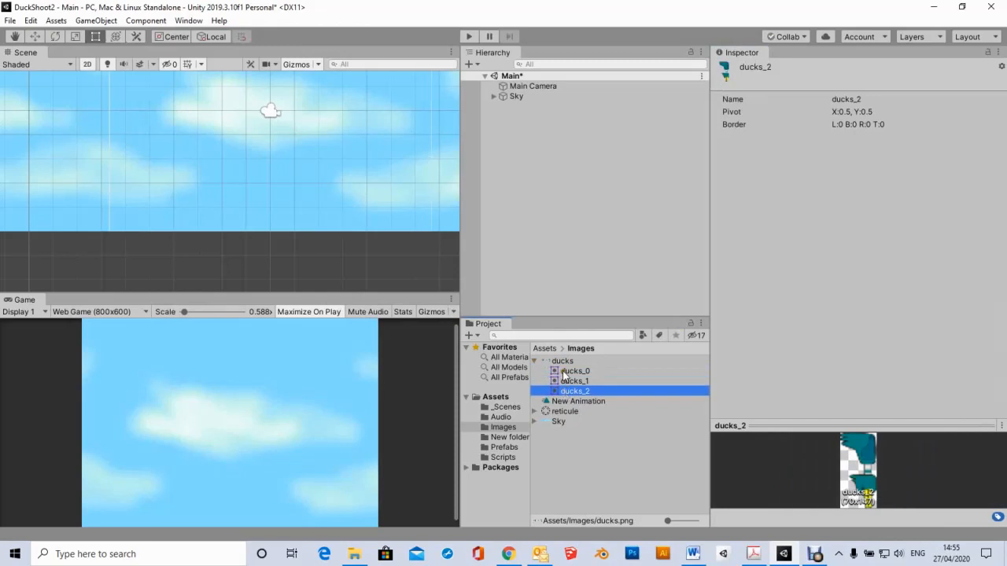
left_click(565, 372)
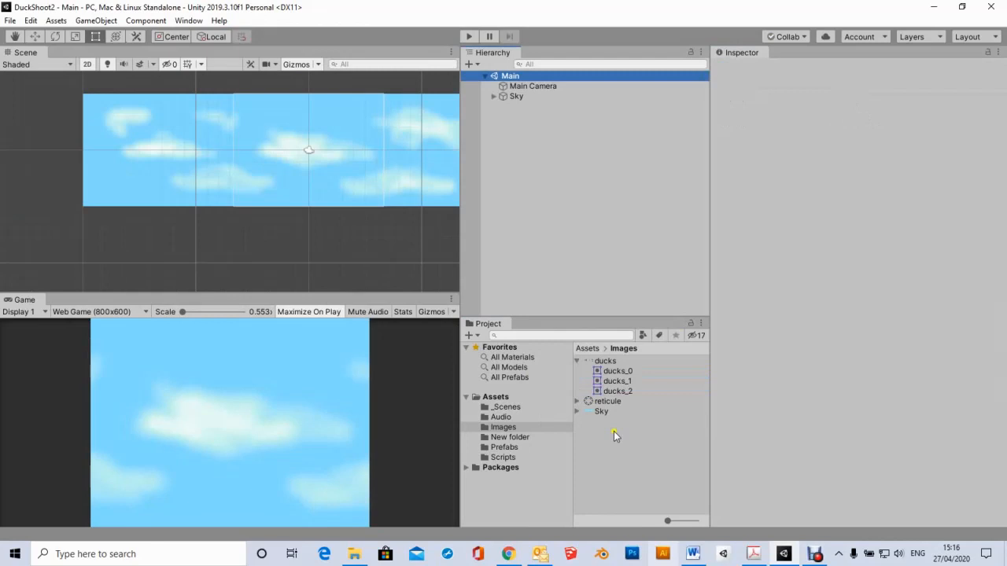
Create a new folder named Animations in the project's Assets folder
left_click(489, 398)
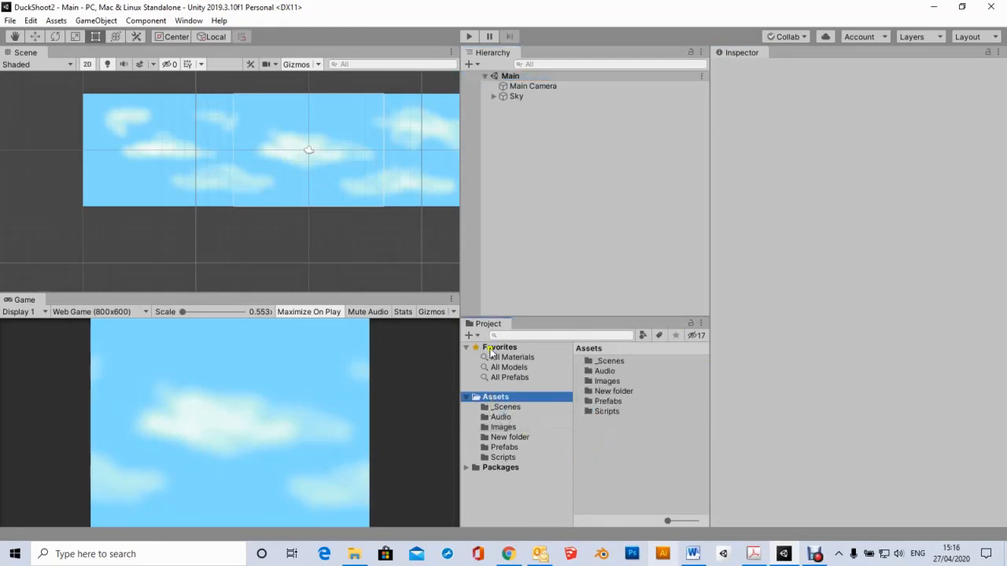
left_click(471, 335)
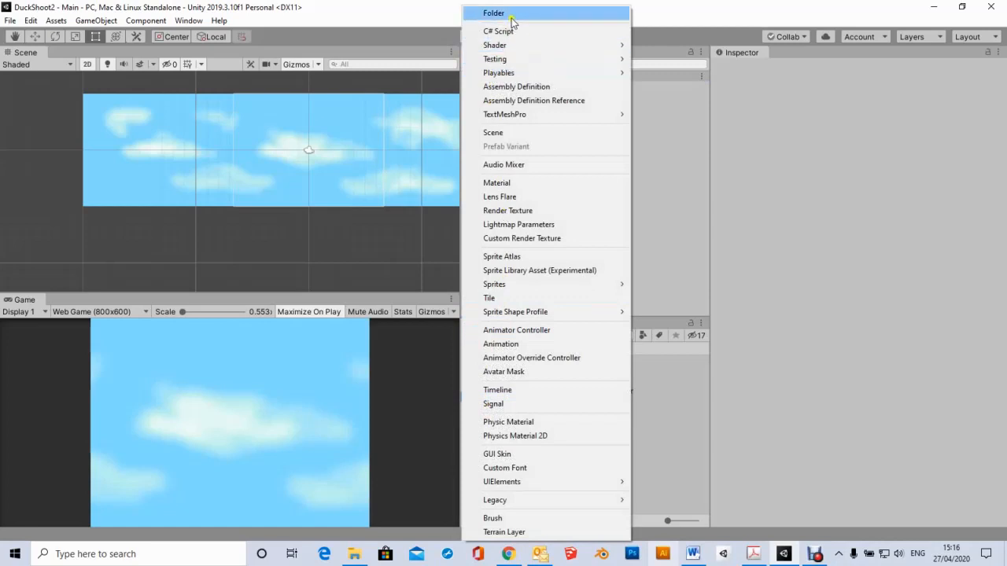
left_click(510, 14)
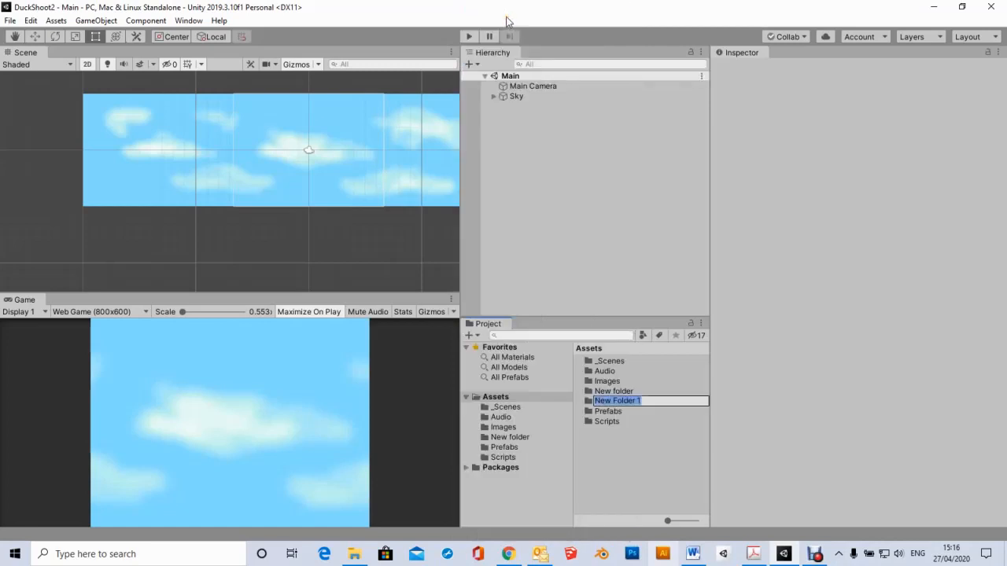
type("Animations")
key("Return")
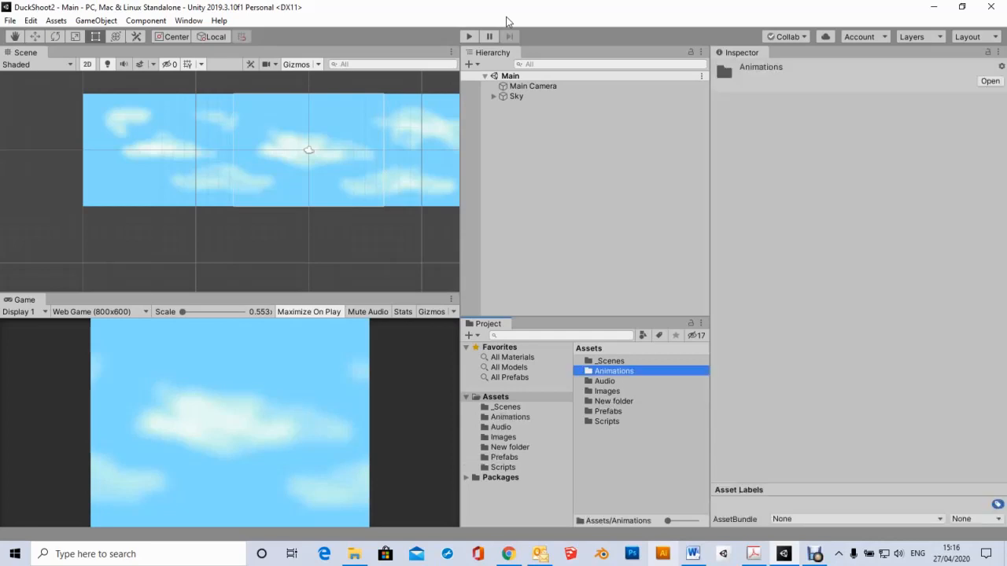
Add the ducks_0 sprite from the Images folder to the Main scene as a new game object
left_click(489, 438)
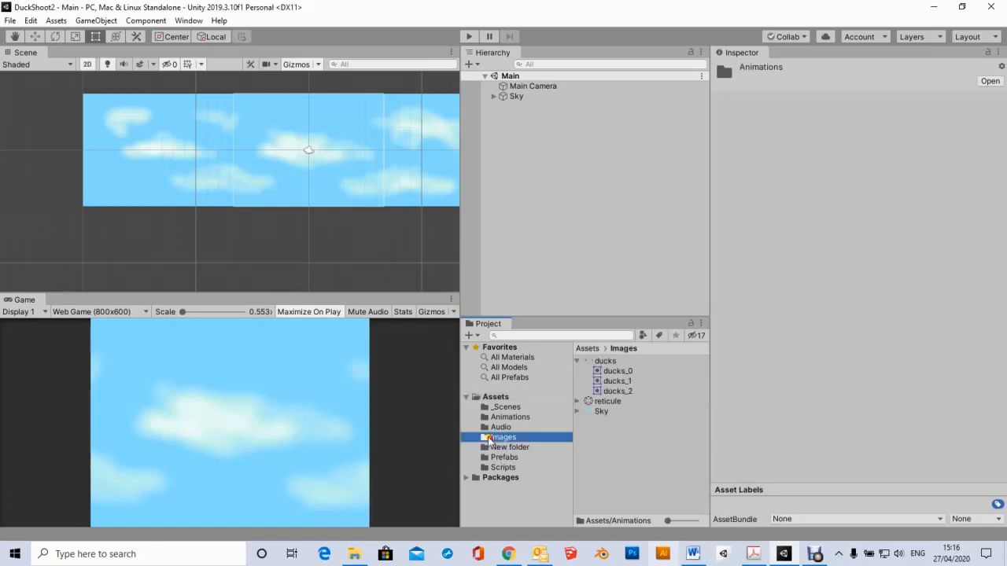
left_click(602, 371)
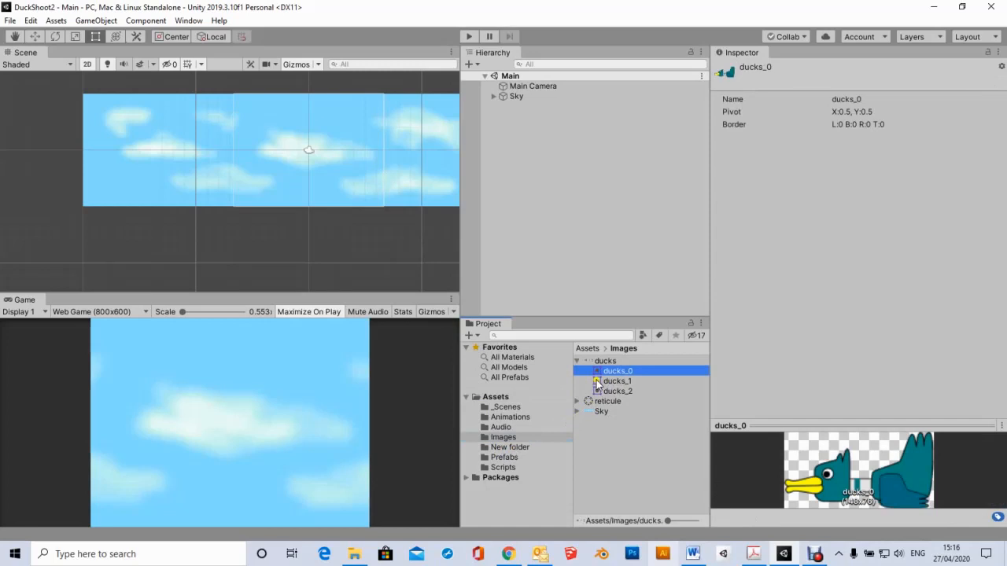
left_click_drag(599, 373, 517, 162)
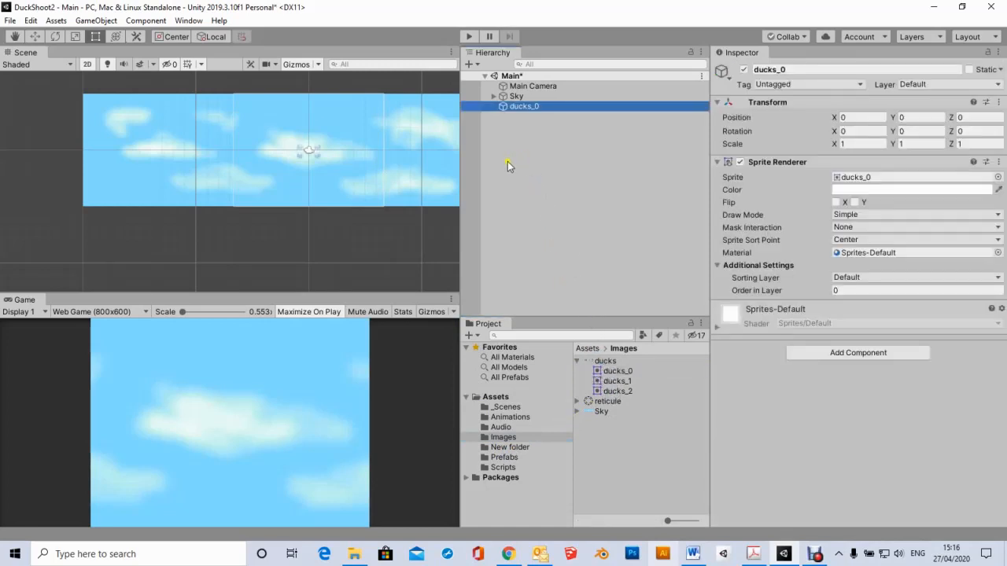
scroll(310, 152, "up", 5)
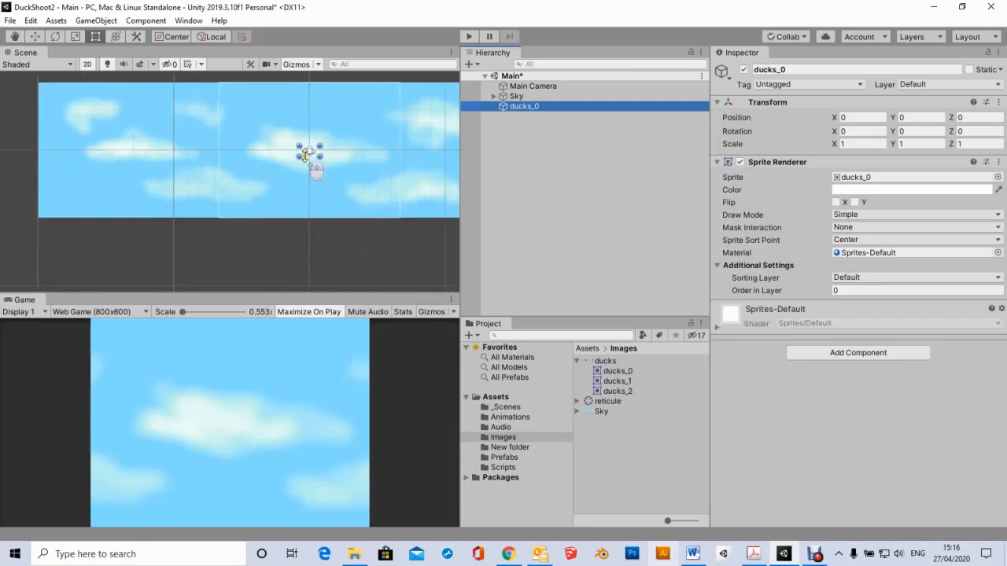
scroll(307, 155, "up", 3)
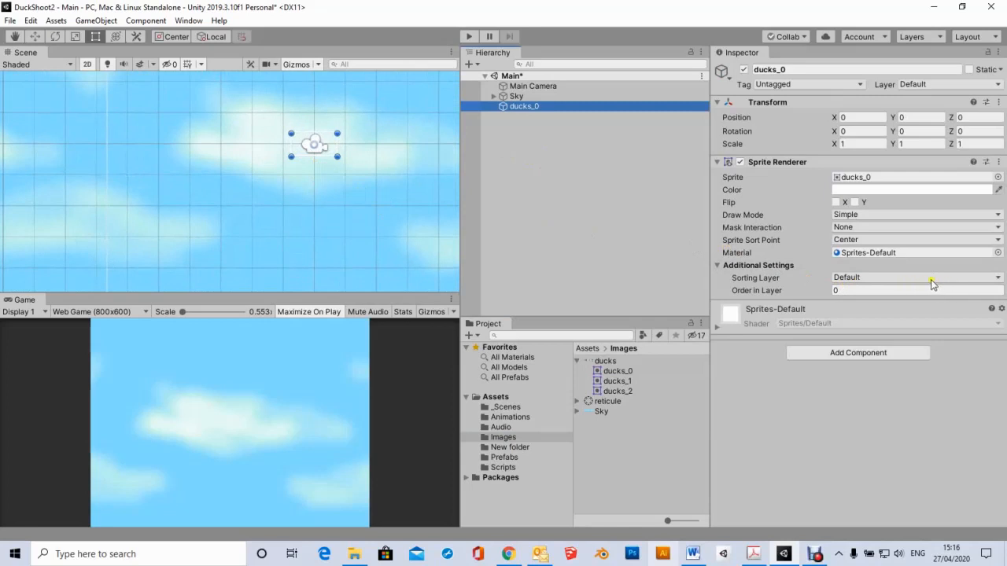
Add a new sorting layer named Ducks below the Background layer
left_click(999, 280)
left_click(908, 324)
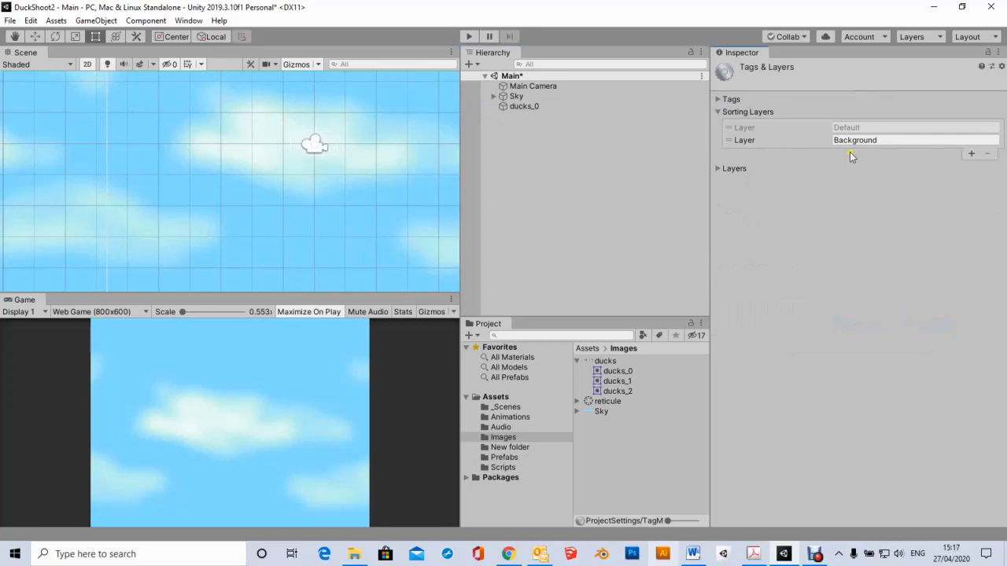
left_click(765, 140)
left_click(972, 155)
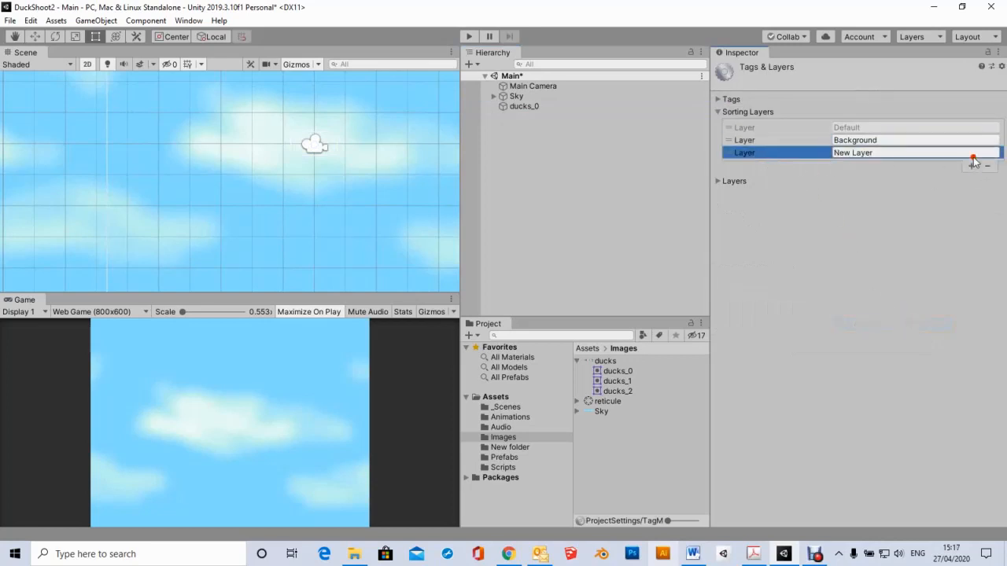
left_click(903, 154)
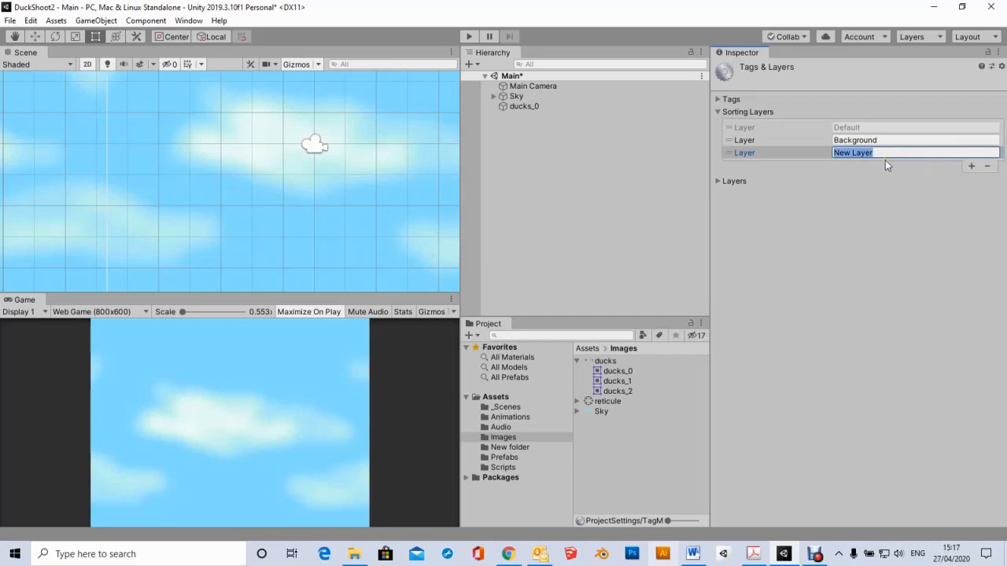
type("Ducks")
left_click(888, 182)
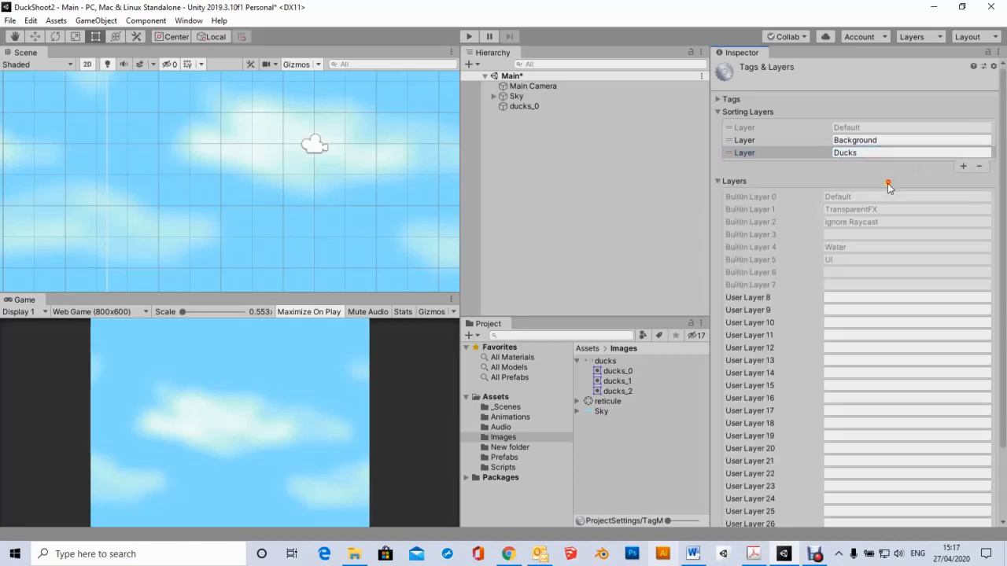
left_click(864, 142)
left_click(863, 153)
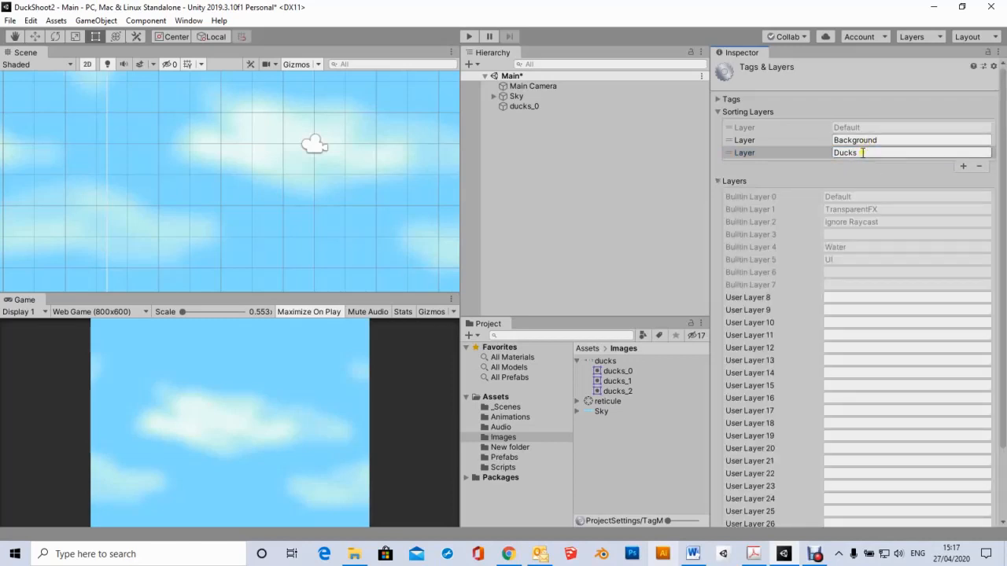
left_click(767, 155)
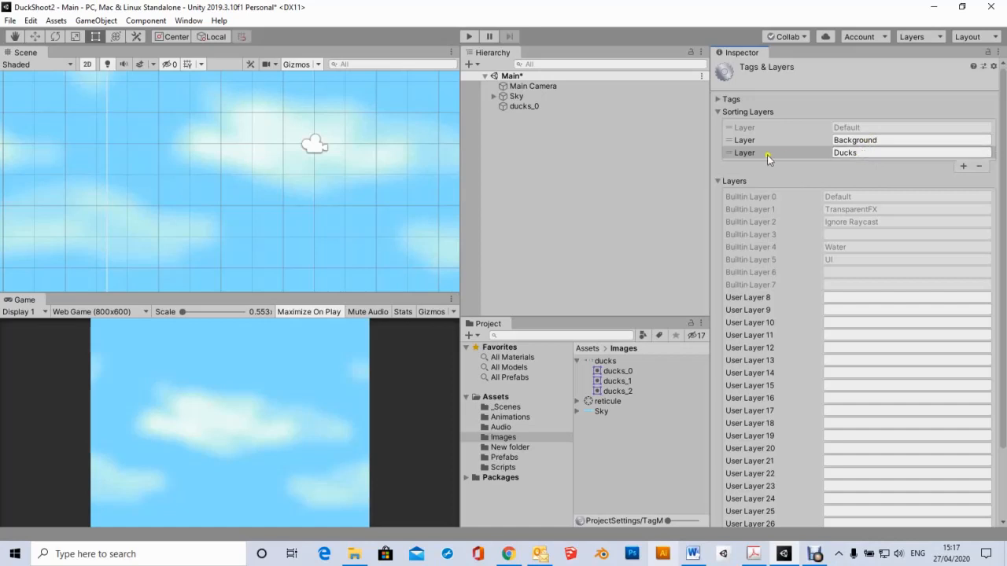
Assign the Ducks sorting layer to the ducks_0 object's Sprite Renderer
left_click(512, 107)
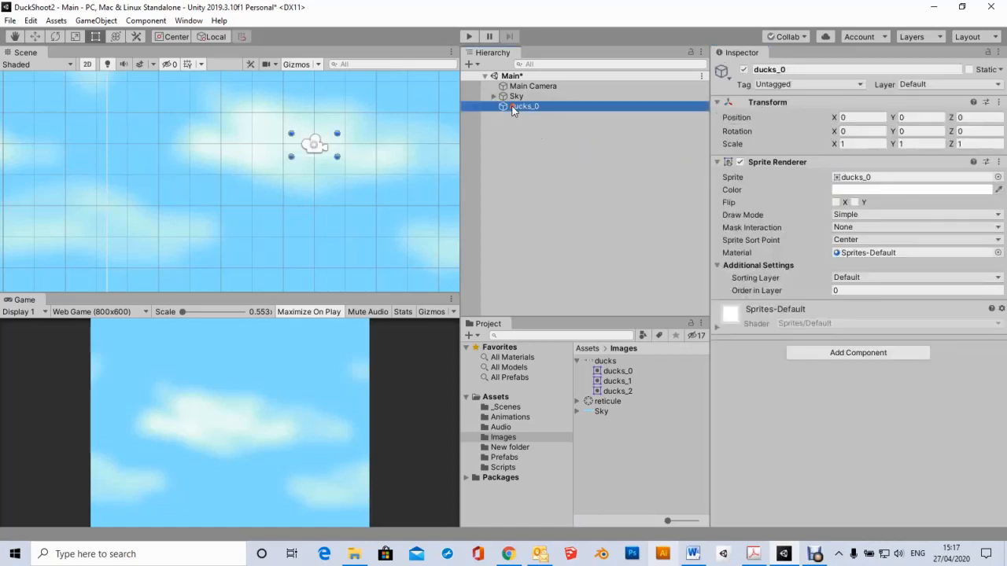
left_click(932, 278)
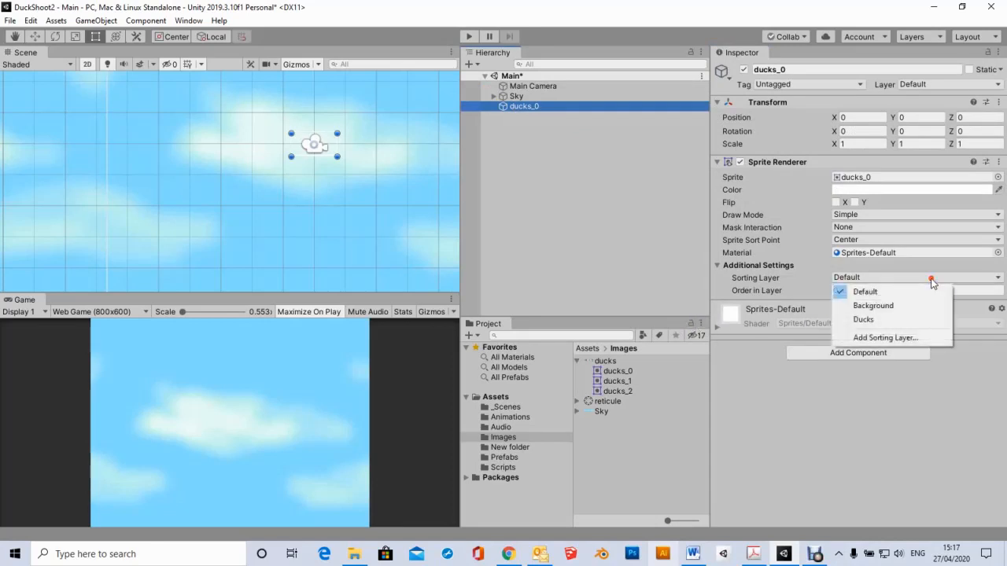
left_click(878, 319)
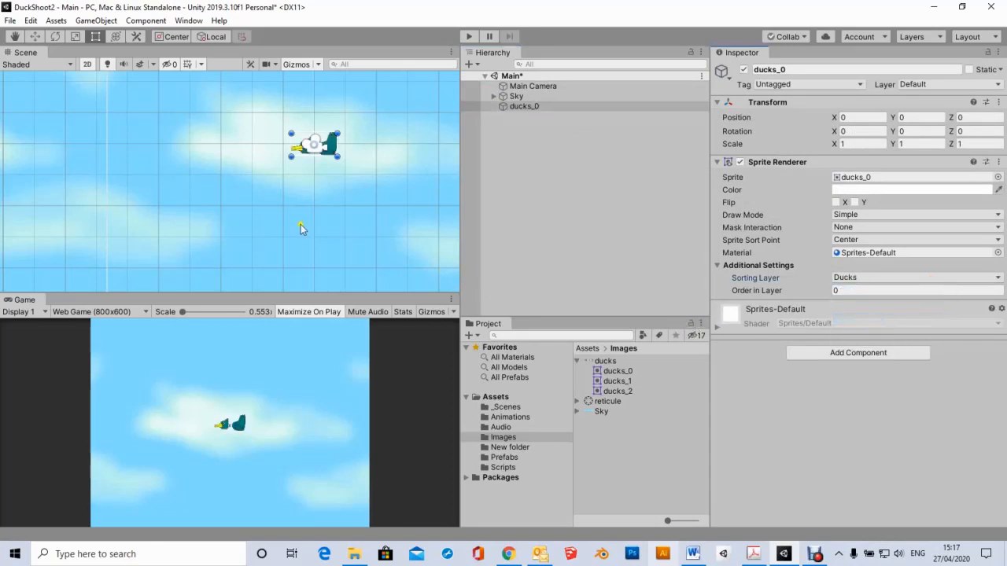
Move the duck in the scene clear of the camera icon, to about X -0.39, Y -1.3
scroll(323, 152, "up", 3)
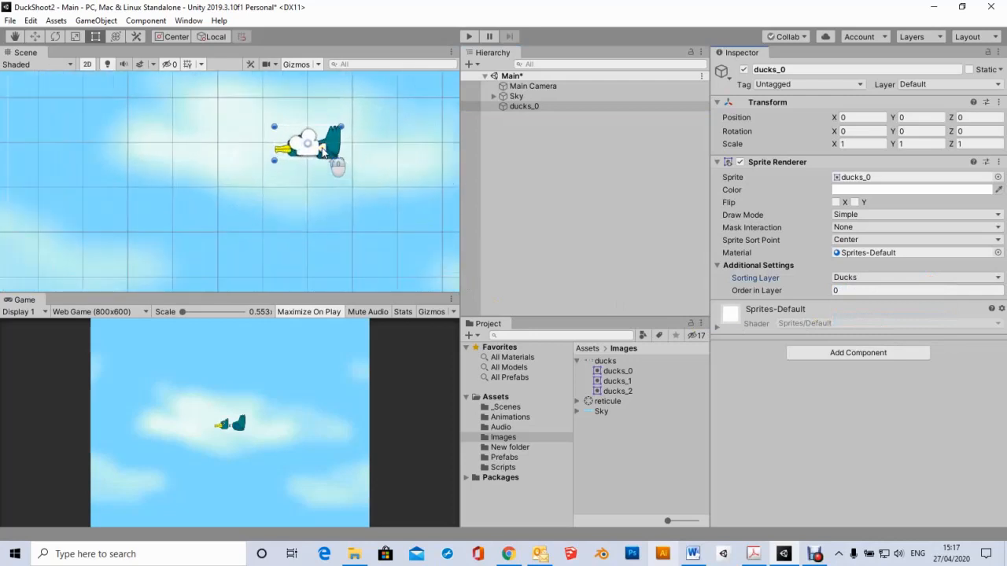
scroll(323, 152, "up", 1)
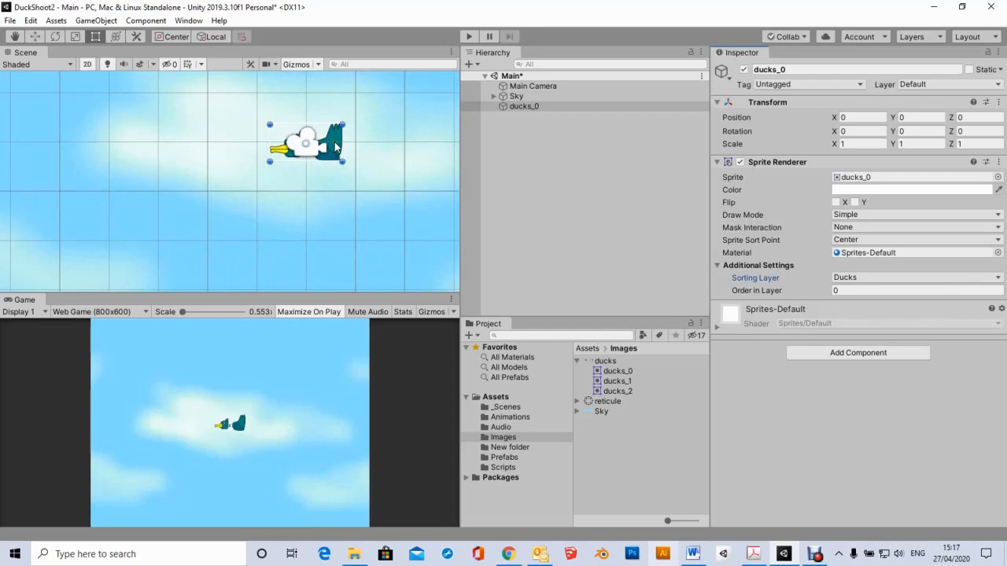
left_click_drag(335, 147, 315, 213)
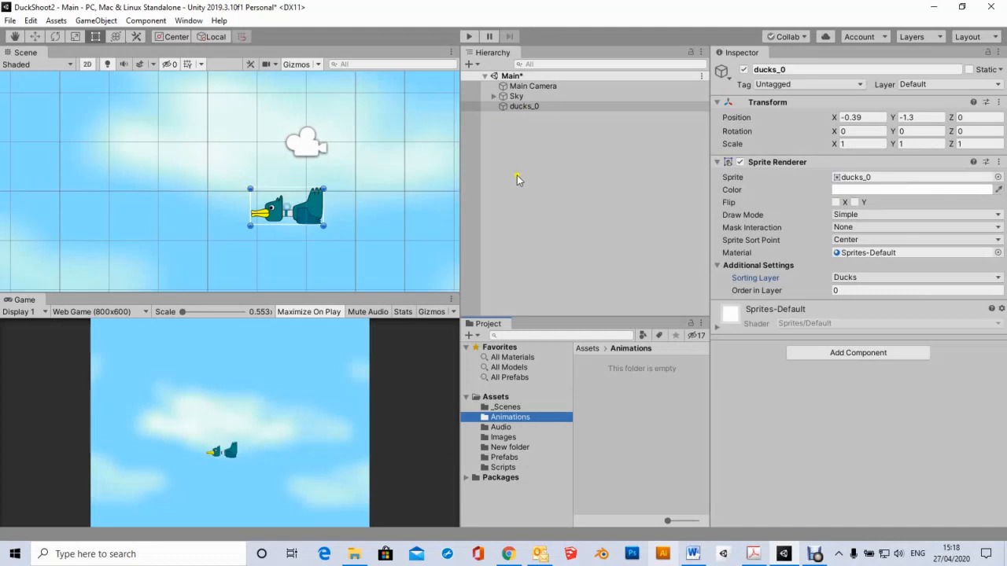
Rename the ducks_0 game object as Duck
left_click(524, 107)
left_click(525, 106)
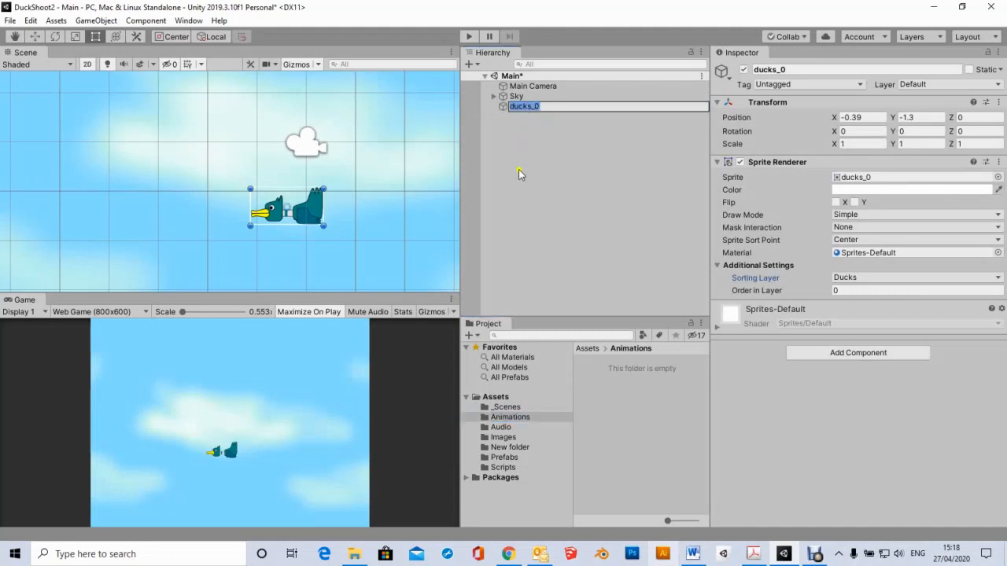
type("Duck")
key("Return")
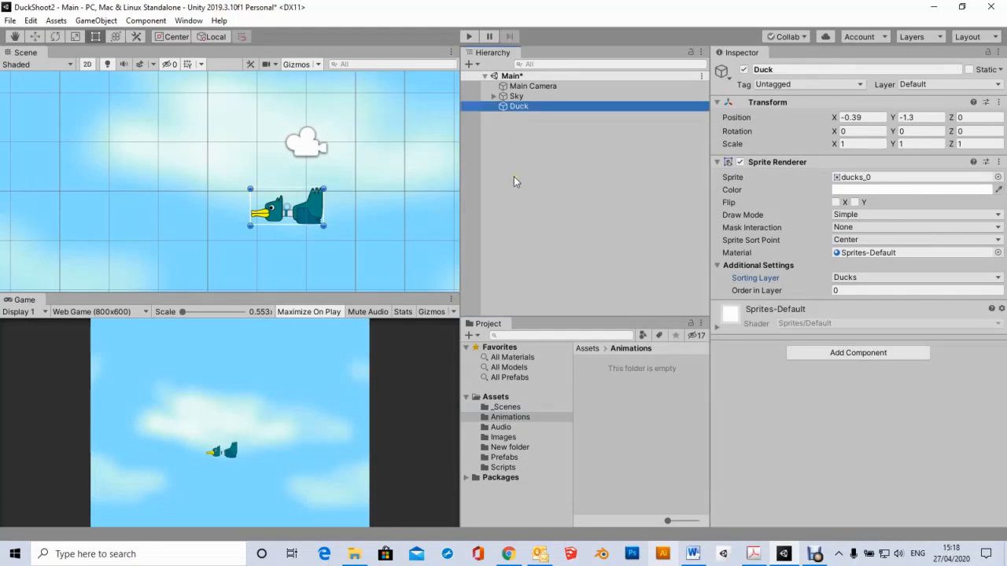
Open the Animation window for the Duck object and place it over the editor
left_click(545, 107)
left_click(191, 23)
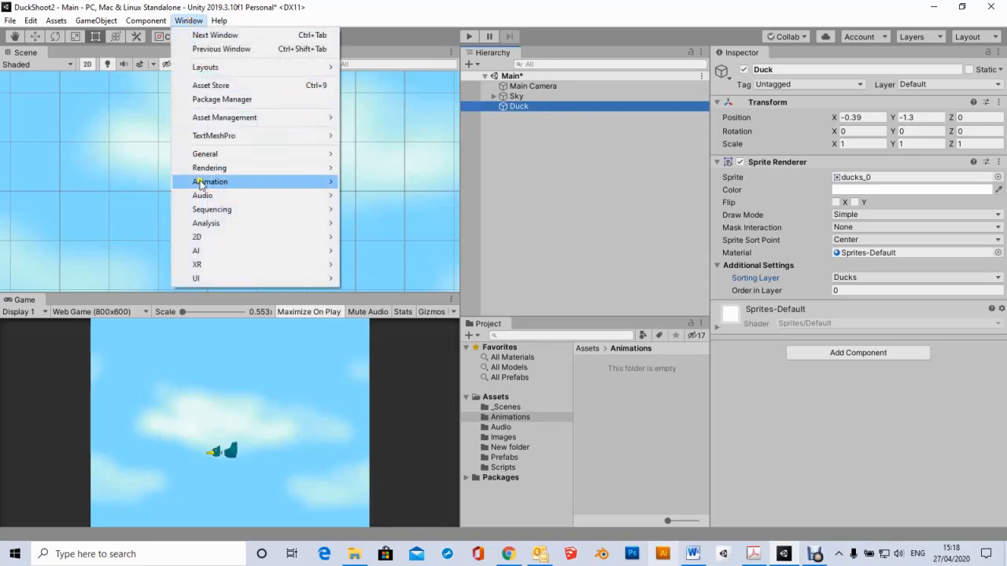
mouse_move(201, 185)
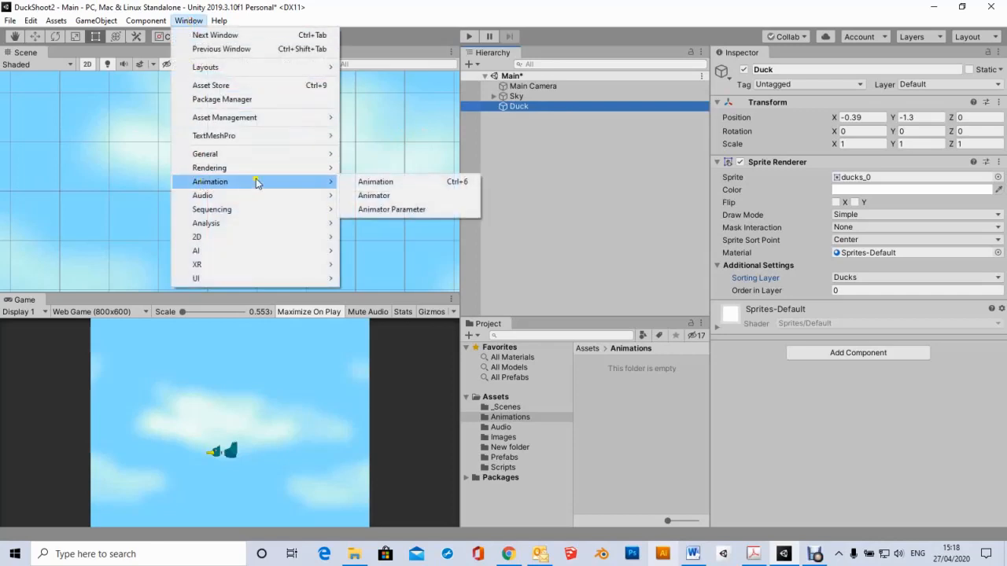
left_click(384, 183)
left_click_drag(631, 140, 600, 129)
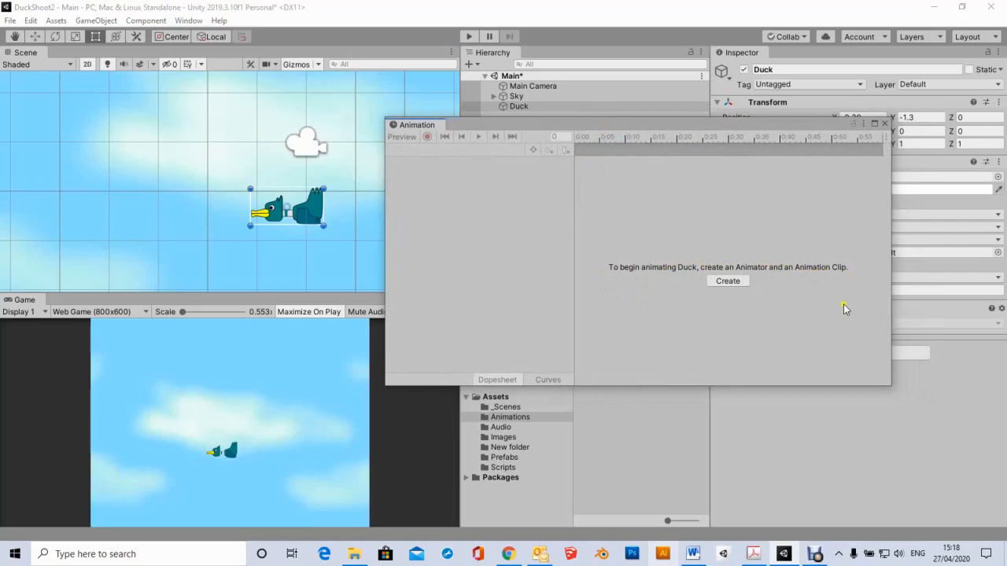
Create an Animator and an animation clip for Duck, saving the clip as Flying in the Animations folder
left_click(728, 281)
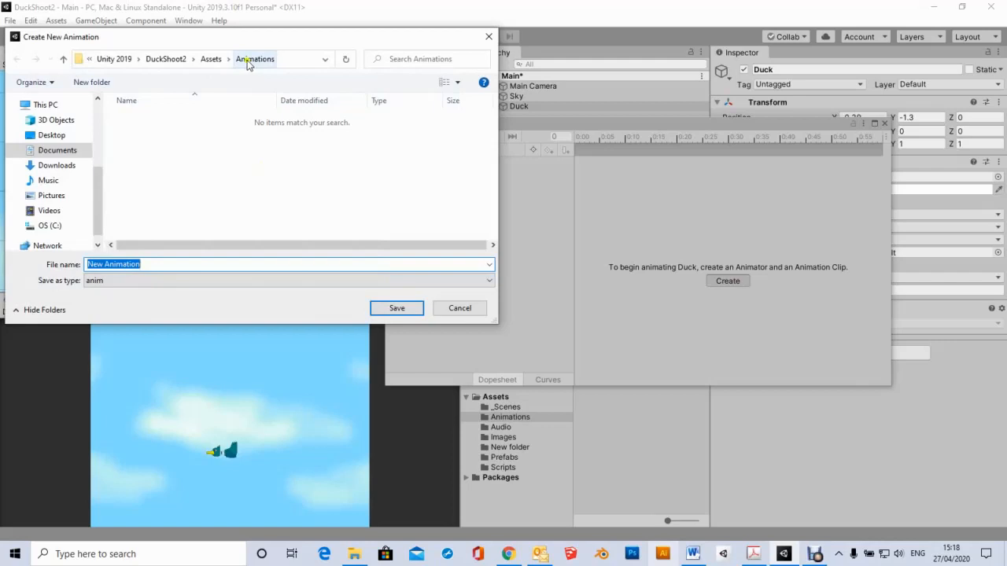
left_click(176, 265)
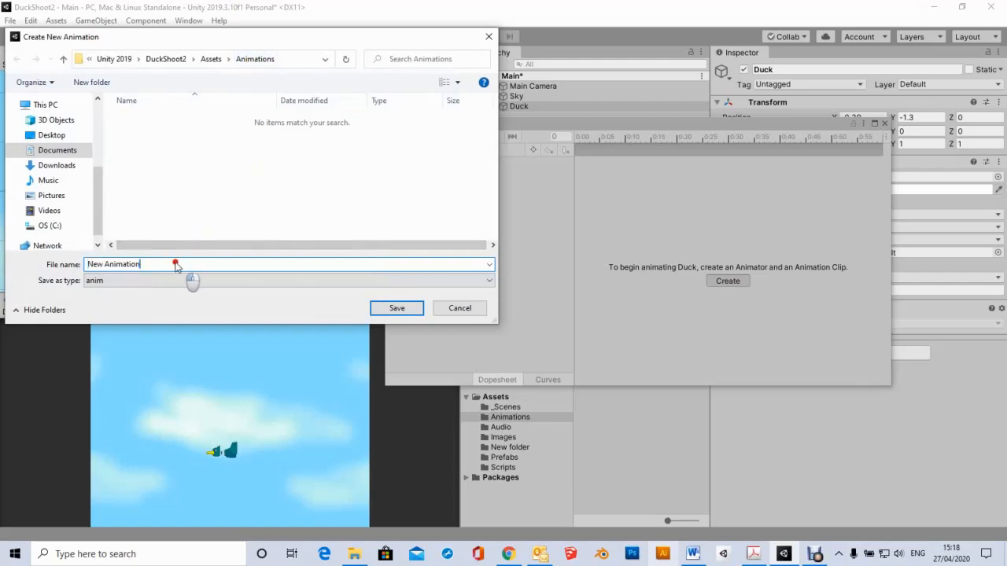
left_click_drag(167, 264, 85, 264)
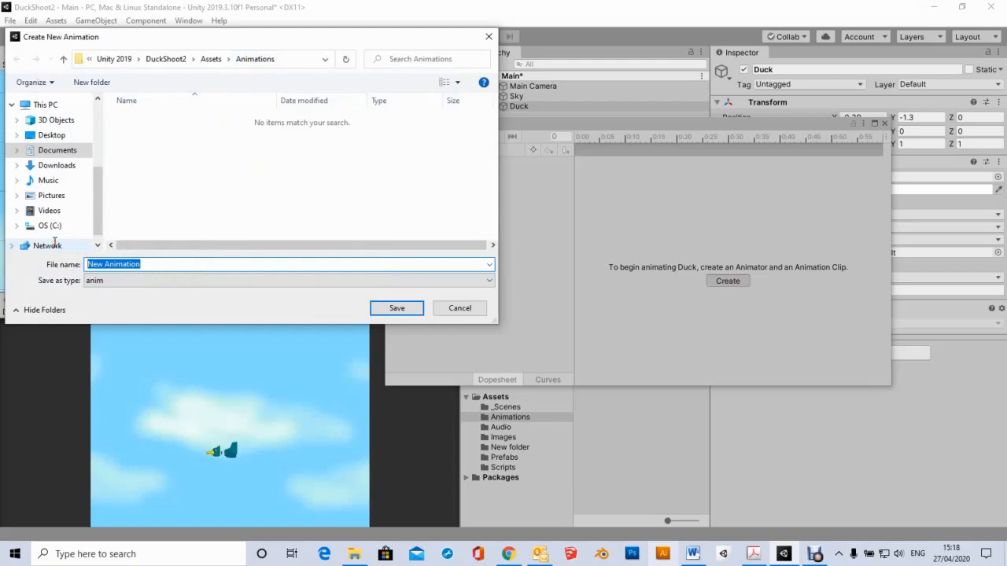
type("Flying")
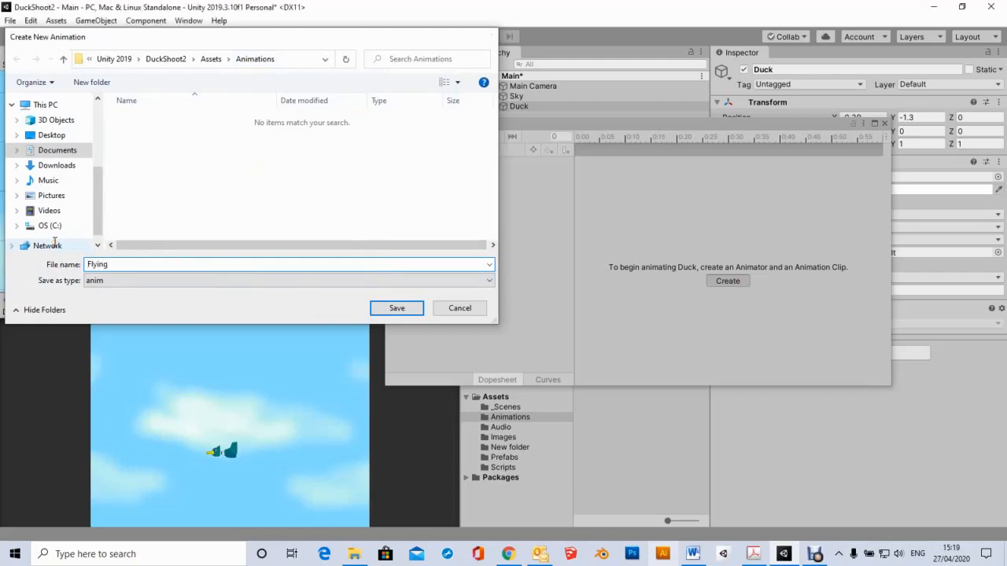
key("Return")
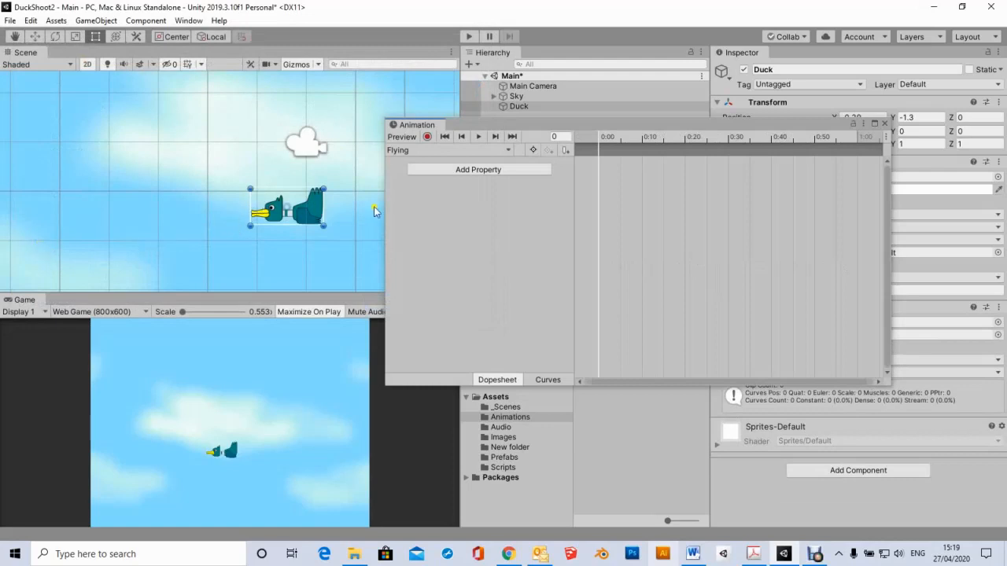
Add the ducks_0 sprite from the Images folder as a keyframe at frame 0 of the Flying clip and expand its sprite track
left_click_drag(614, 129, 362, 135)
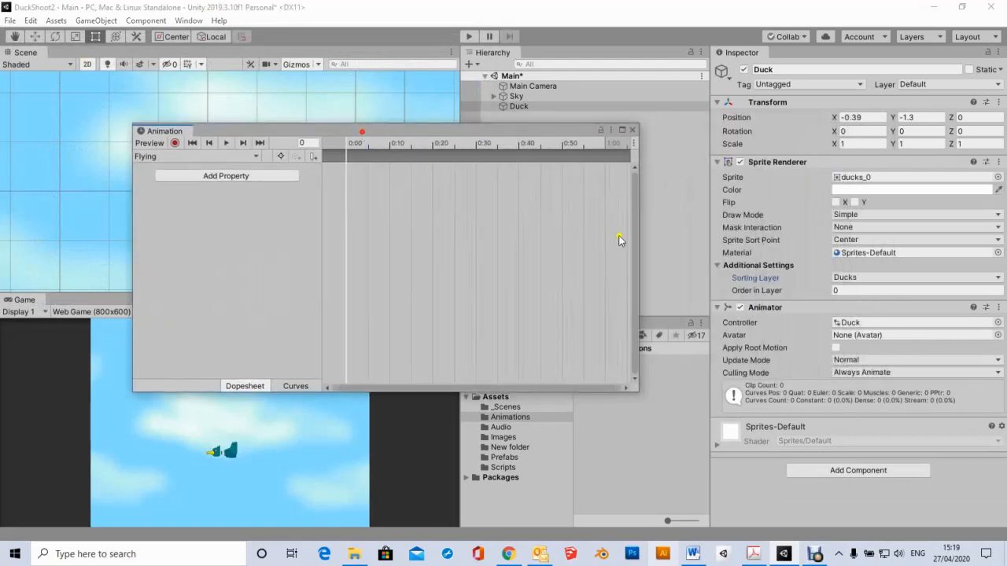
left_click_drag(641, 244, 580, 242)
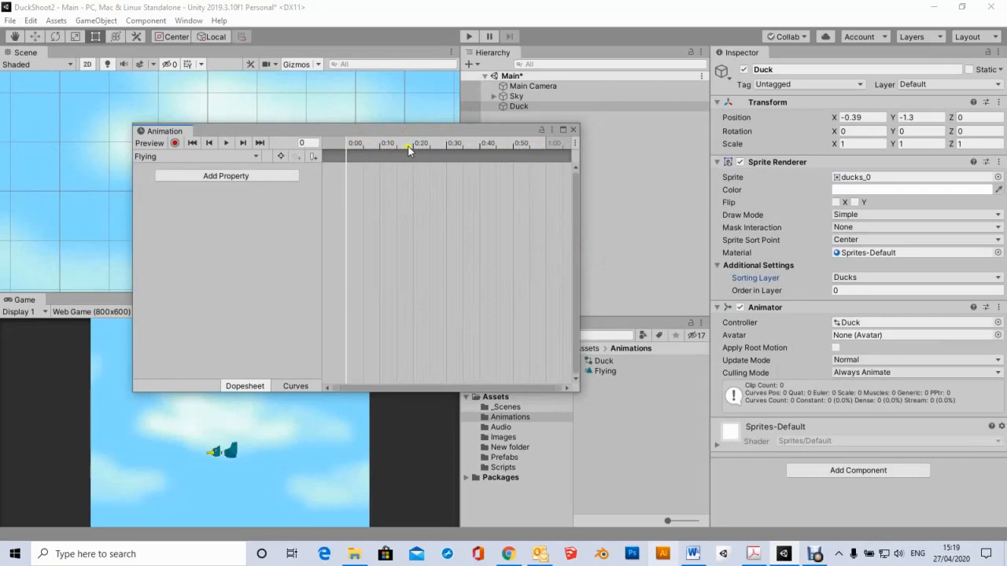
left_click_drag(446, 132, 386, 122)
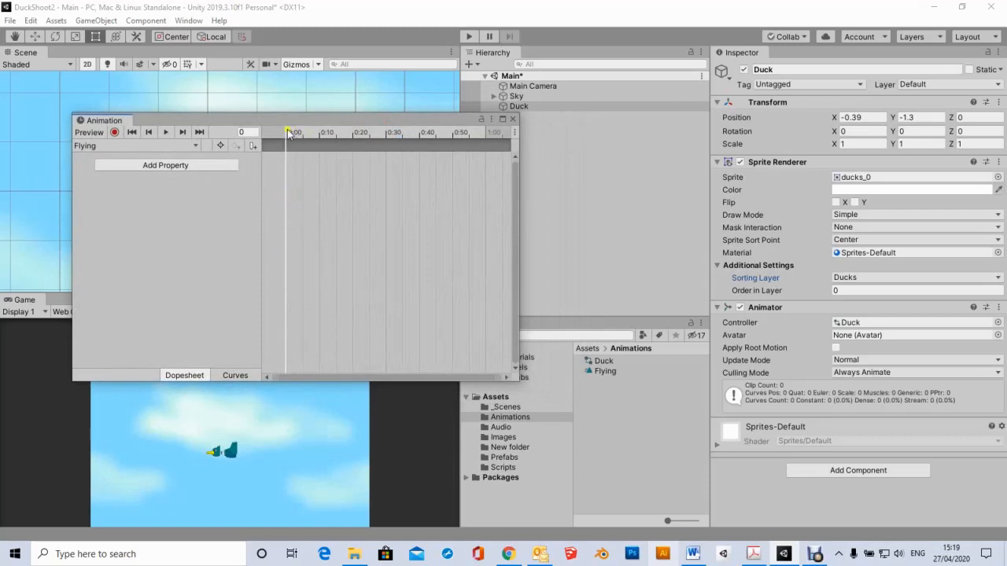
left_click_drag(284, 118, 205, 95)
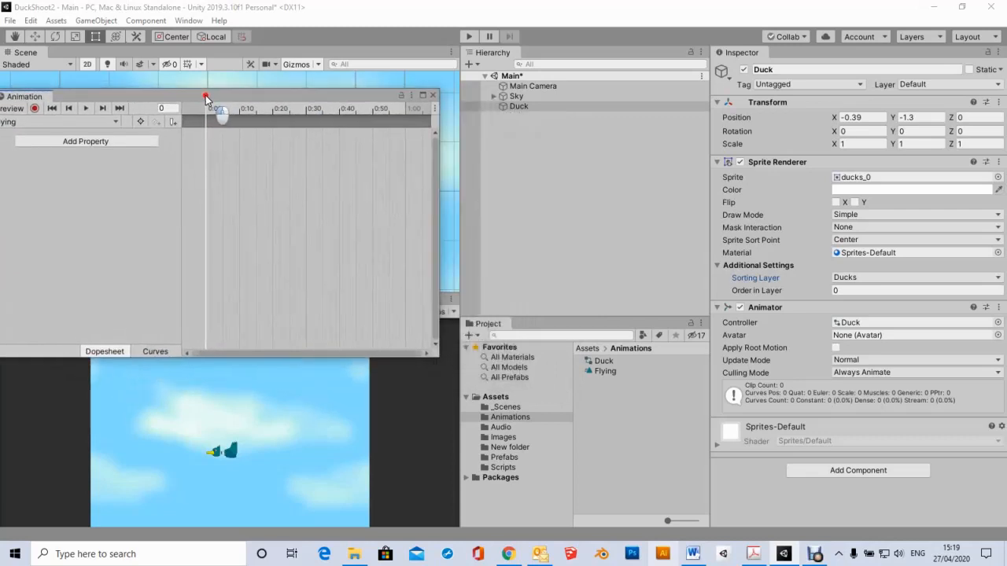
left_click(485, 438)
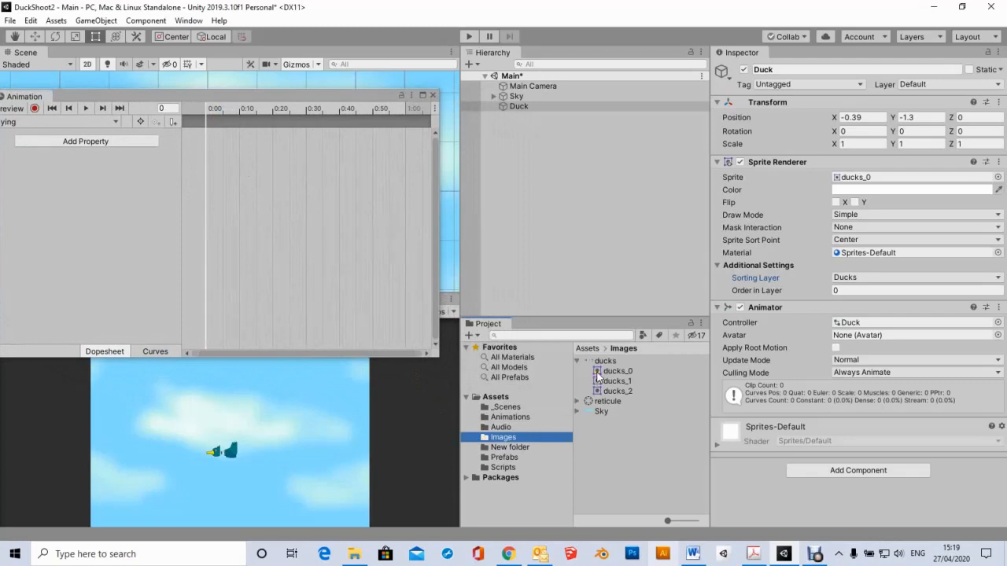
left_click_drag(598, 373, 206, 148)
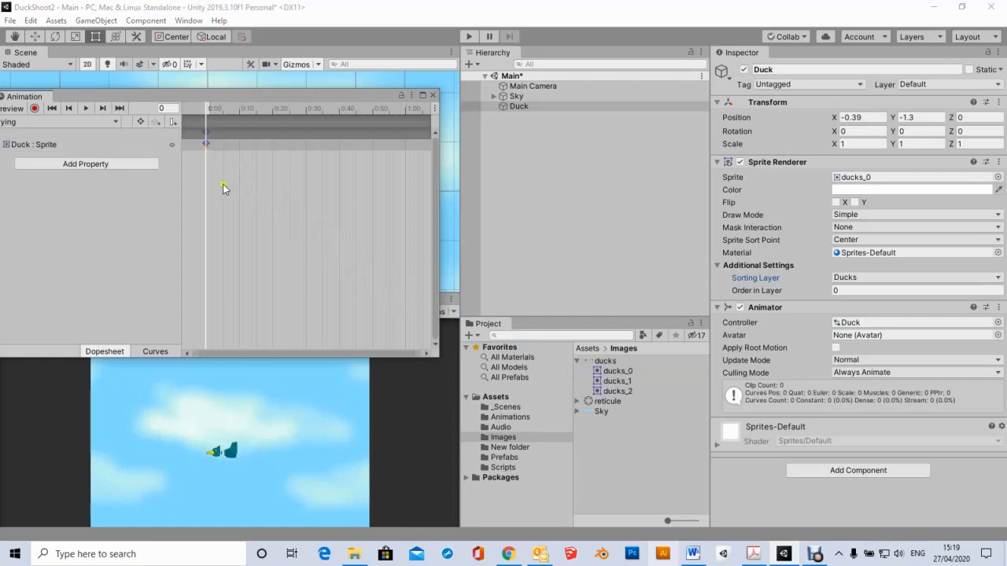
left_click(208, 142)
left_click_drag(152, 94, 203, 90)
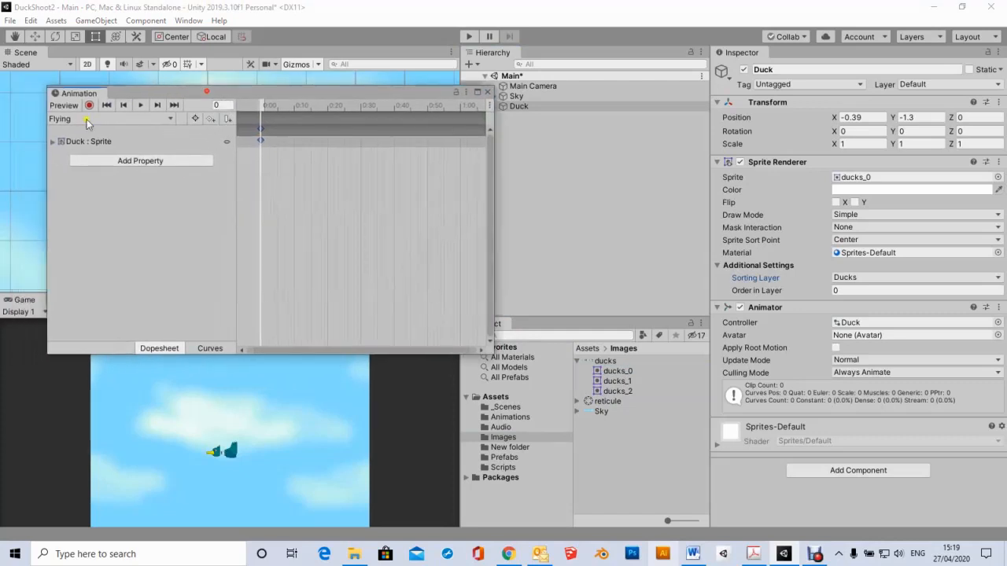
left_click(51, 142)
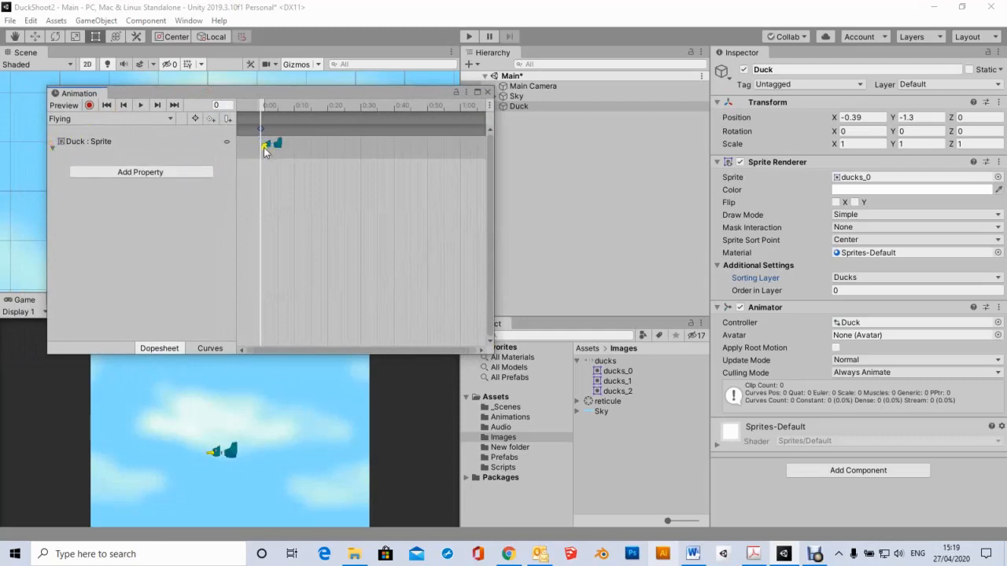
Add the ducks_1 sprite as a keyframe at frame 10 of the Flying clip
left_click(293, 108)
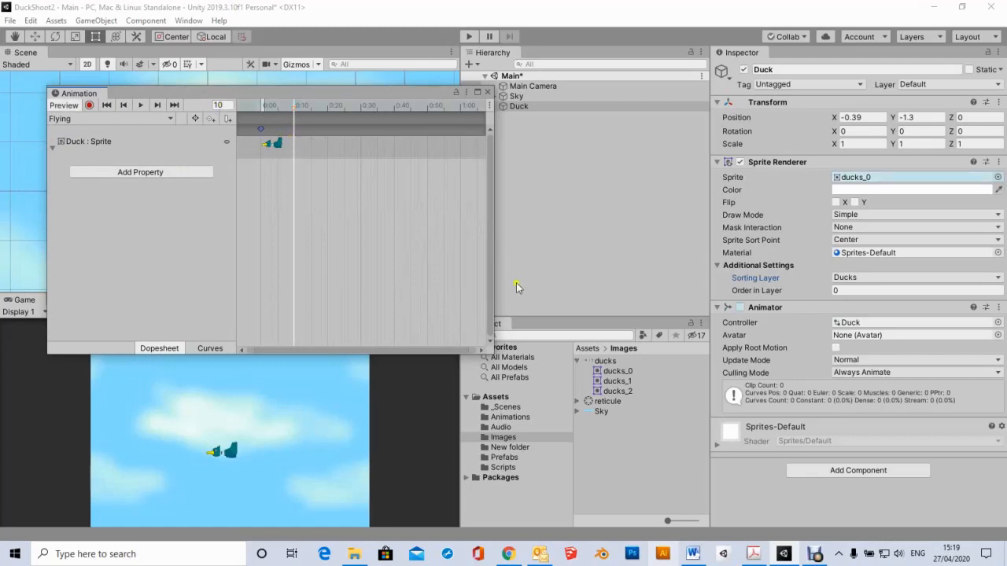
left_click_drag(598, 381, 295, 147)
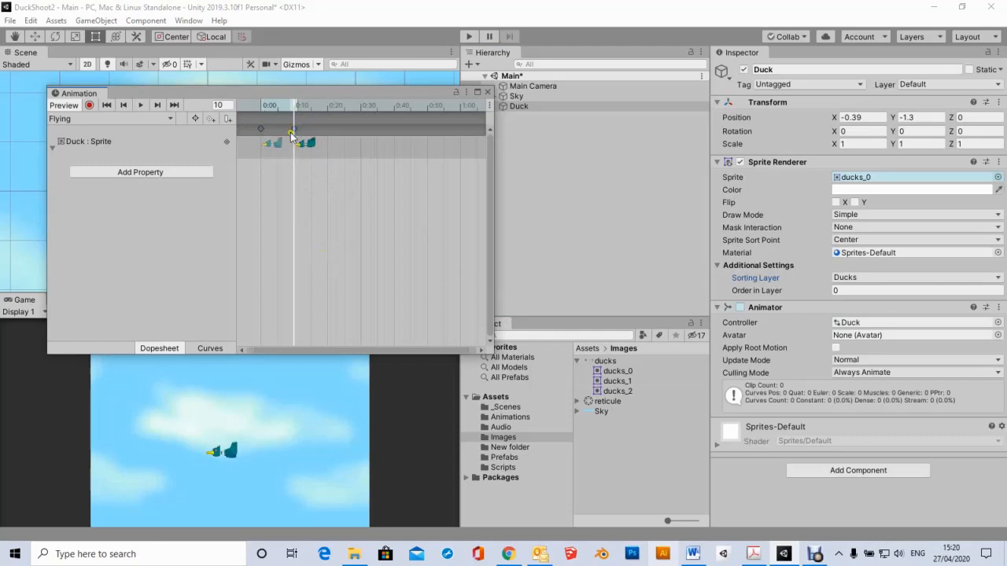
left_click(262, 132)
left_click(287, 148)
left_click(294, 149)
left_click(336, 148)
left_click(259, 155)
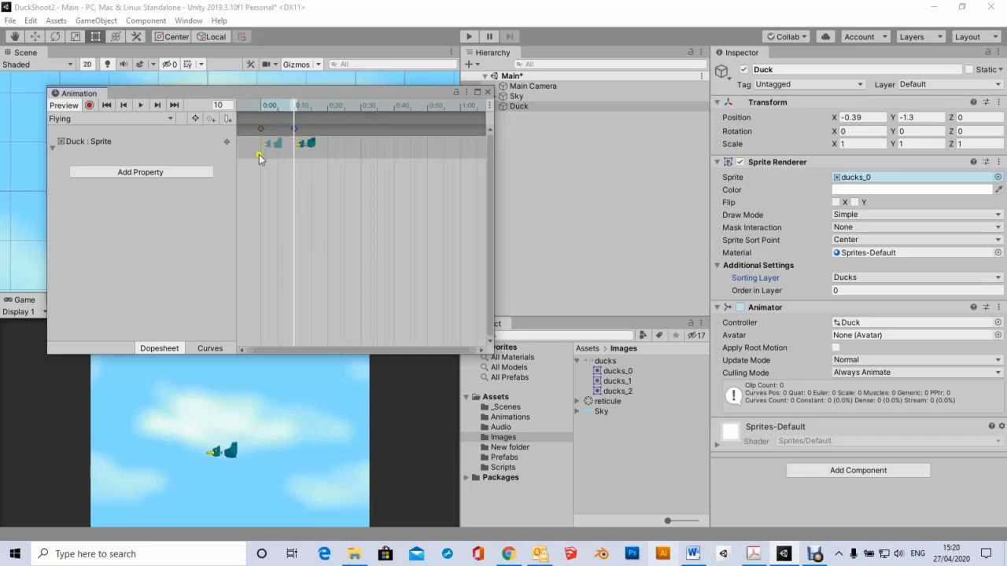
Add a keyframe holding ducks_1 at frame 20 of the Flying clip and move the Animation window off the Scene view
left_click(327, 108)
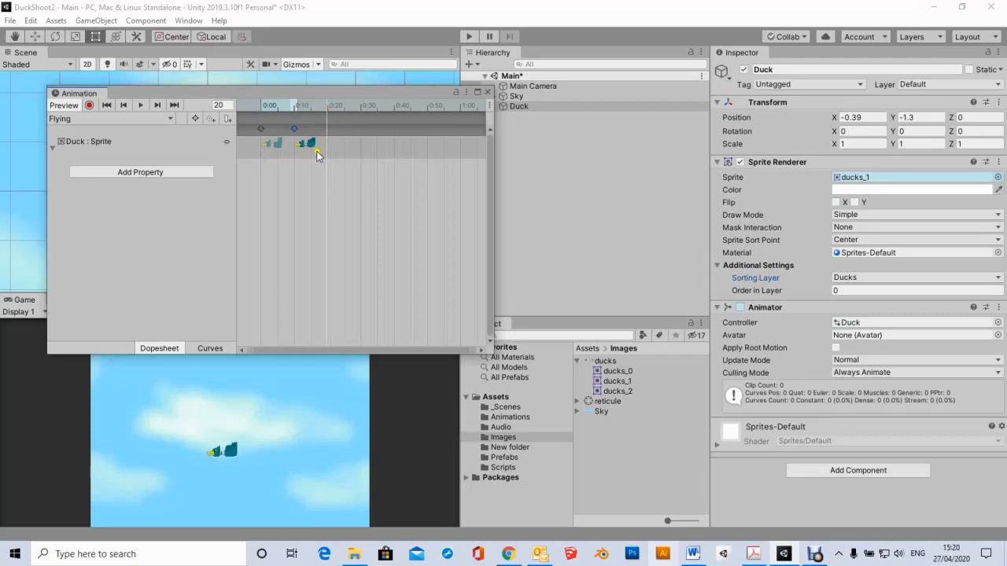
left_click(210, 122)
left_click_drag(242, 90, 551, 236)
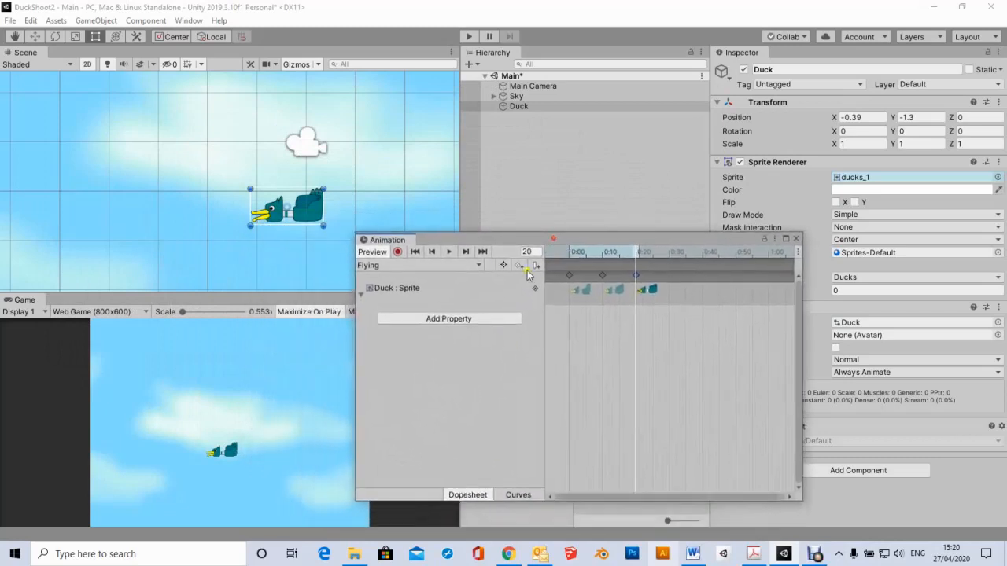
Preview the Flying clip, and try a faster version with its second and third keyframes at frames 5 and 10
left_click(449, 252)
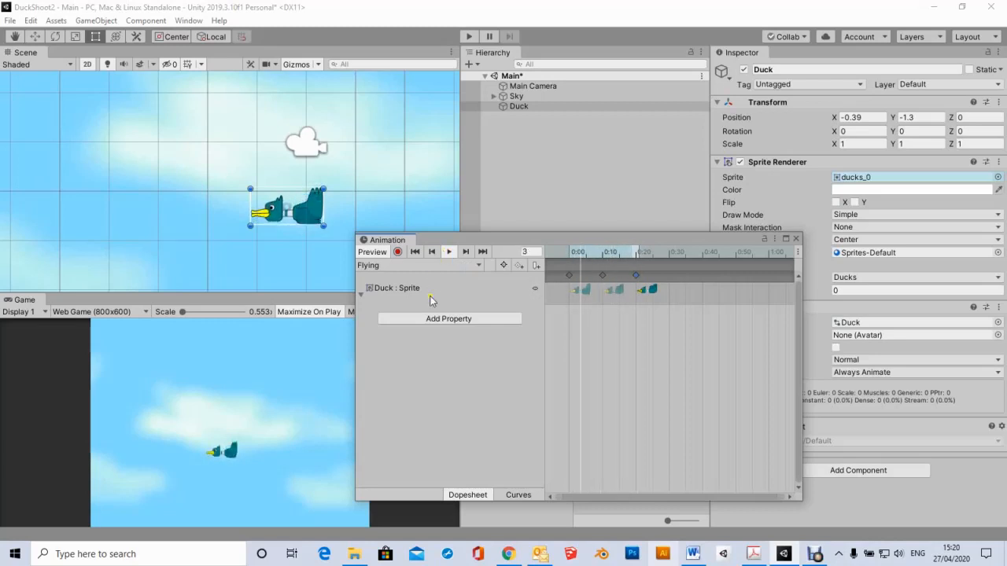
left_click(449, 252)
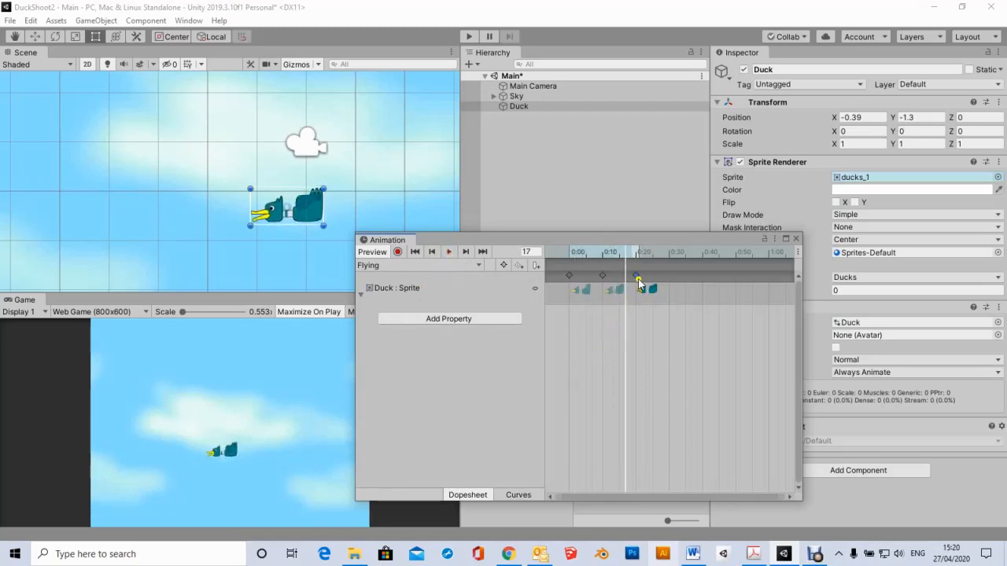
left_click_drag(627, 280, 610, 281)
scroll(611, 281, "up", 3)
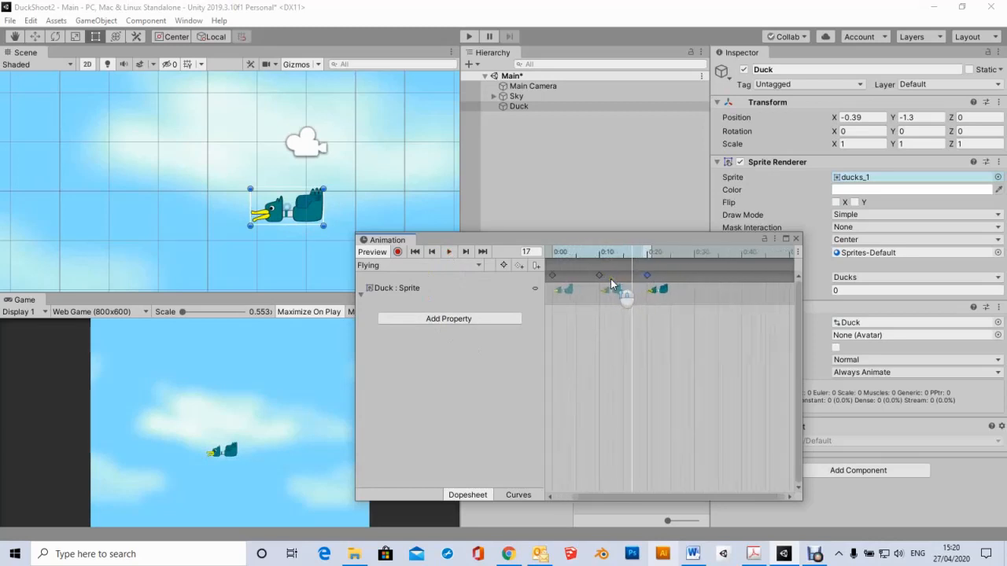
left_click_drag(603, 283, 576, 280)
left_click_drag(646, 277, 600, 284)
left_click(451, 252)
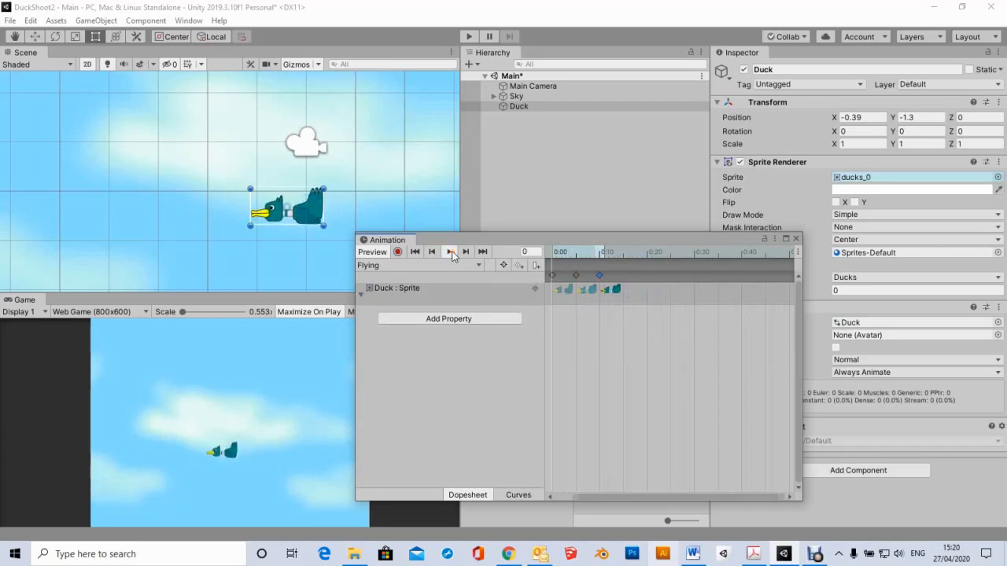
left_click(451, 252)
Move the Flying clip's third keyframe back to frame 20 and its second to frame 10, and play the preview
left_click(599, 275)
left_click_drag(600, 276, 652, 279)
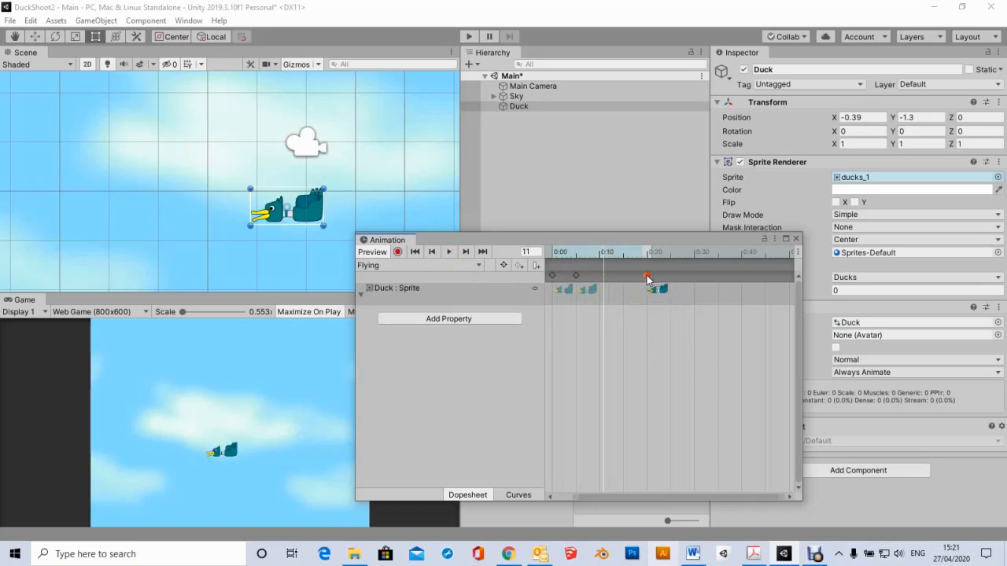
left_click(577, 276)
left_click_drag(578, 279, 601, 279)
left_click(447, 253)
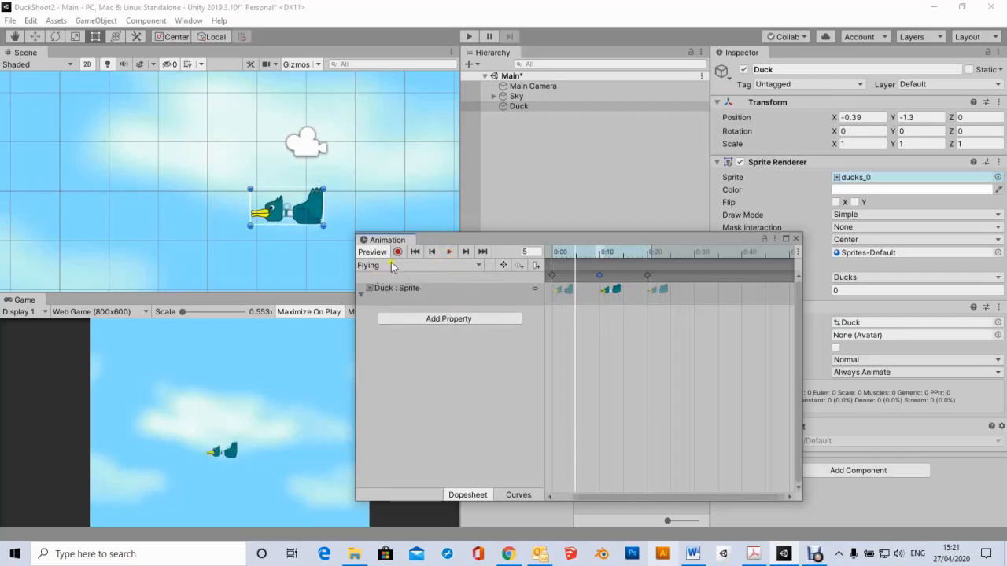
Create a second animation clip for Duck and save it as Falling in the Animations folder
left_click_drag(482, 240, 486, 136)
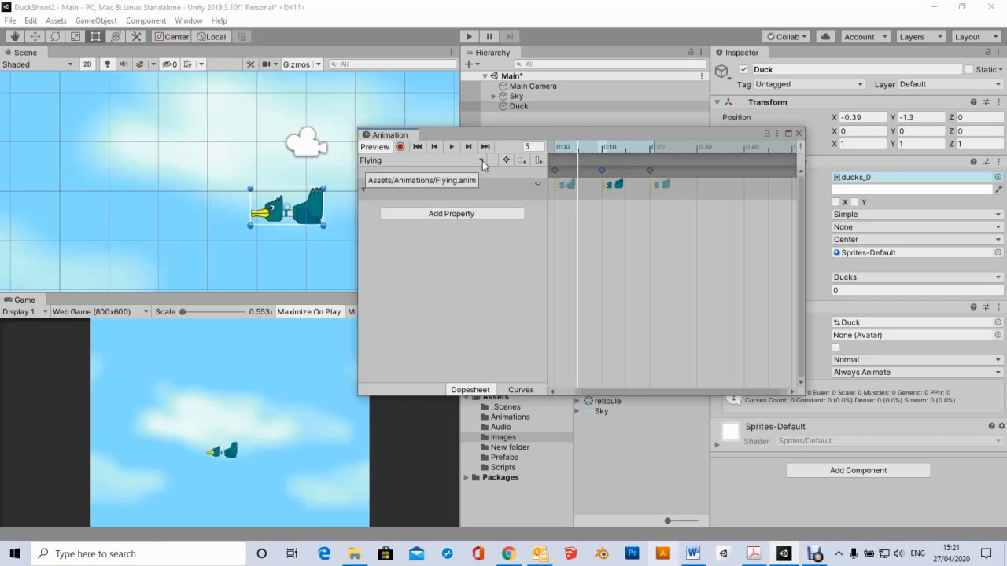
left_click(482, 160)
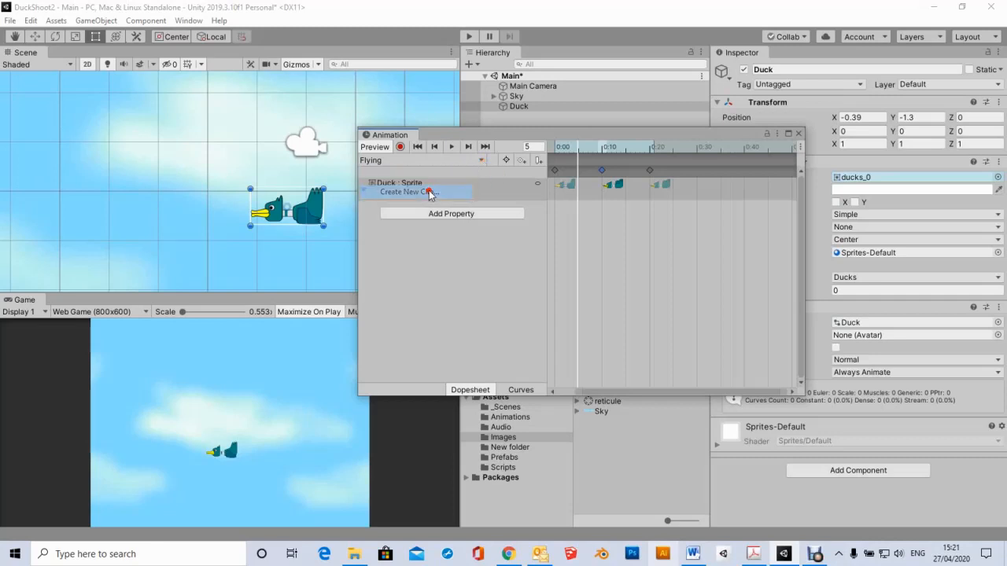
left_click(428, 191)
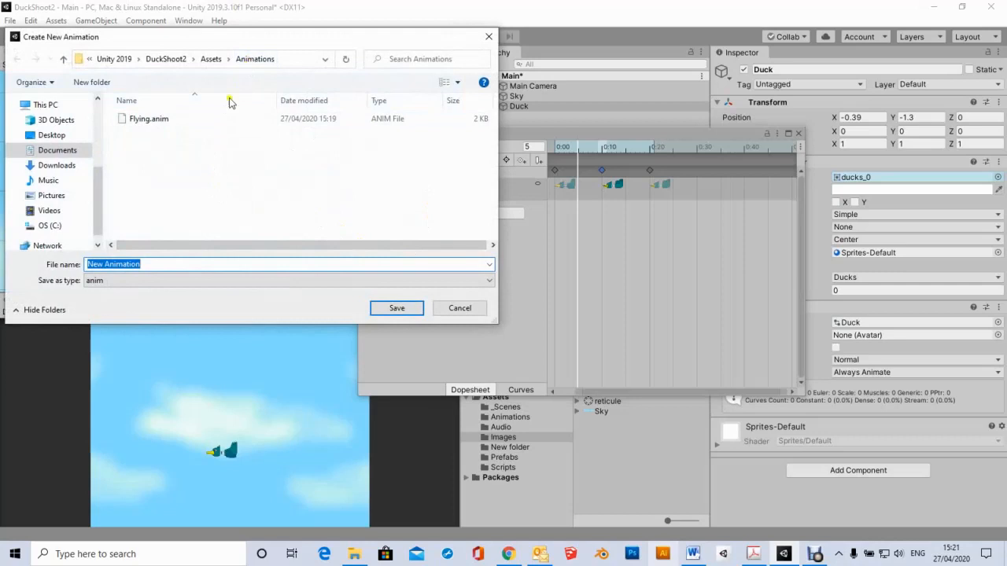
type("F")
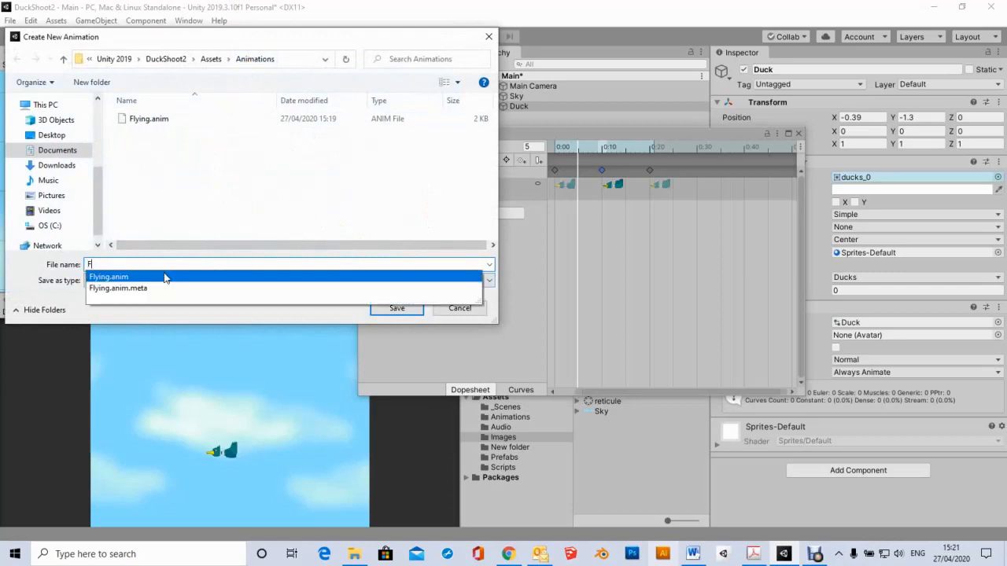
type("alling")
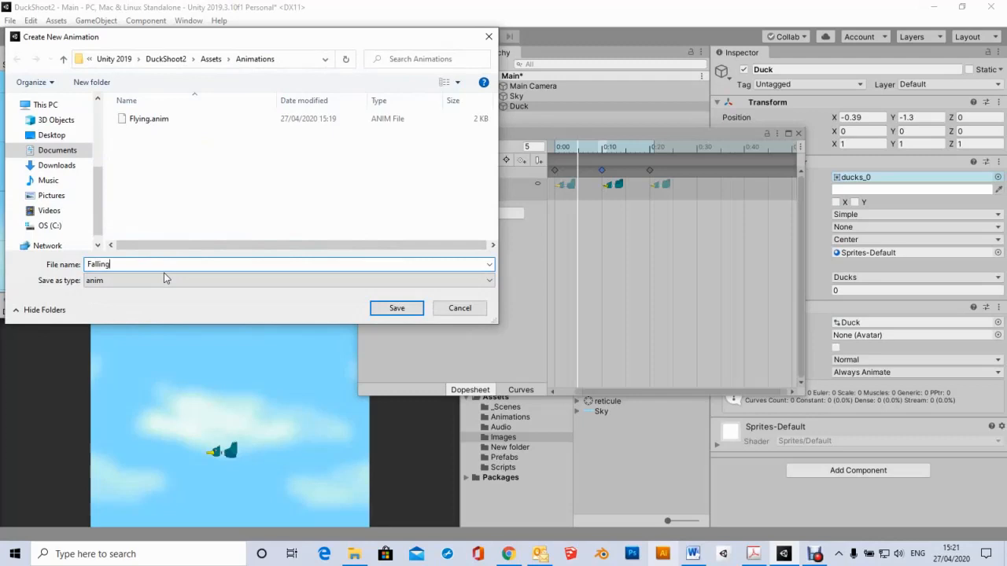
key("Return")
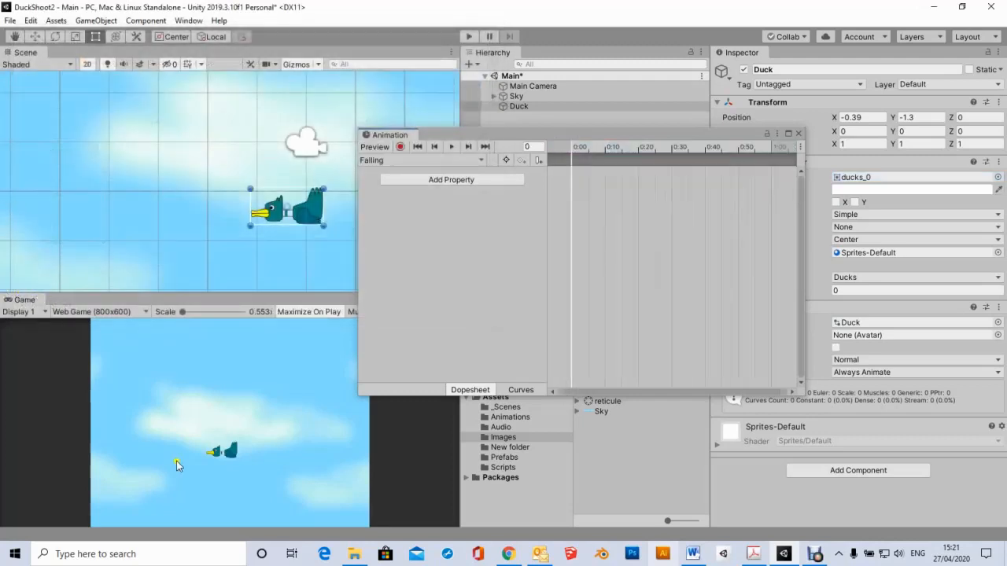
Add the ducks_2 sprite as a keyframe at frame 0 of the Falling clip, preview it and close the Animation window
left_click_drag(591, 136, 267, 97)
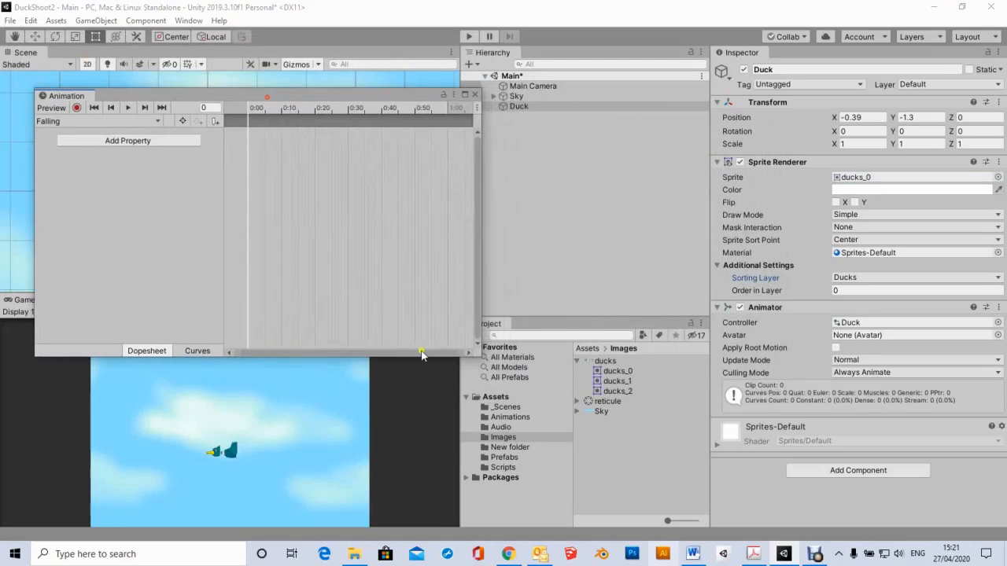
left_click_drag(607, 391, 252, 150)
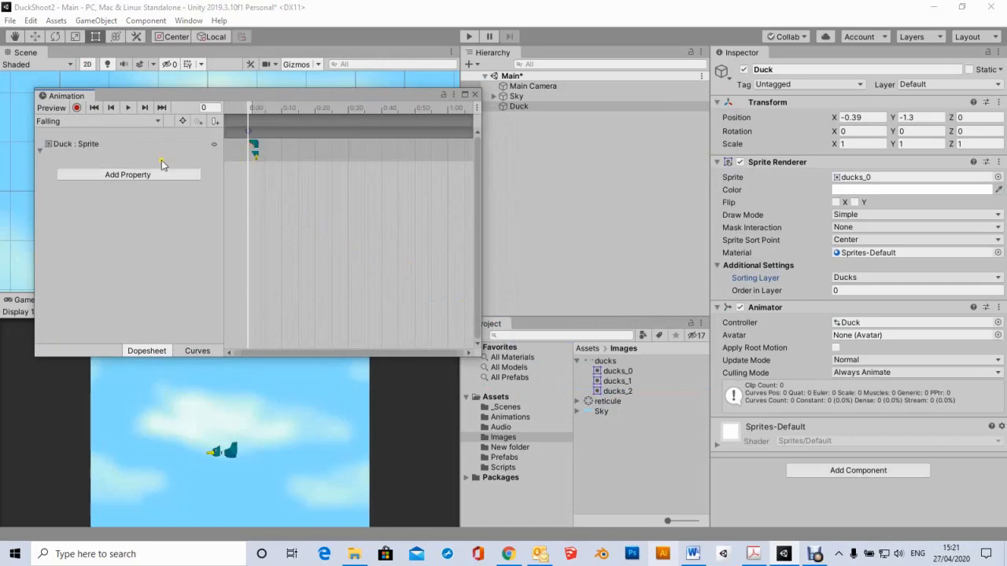
left_click(126, 107)
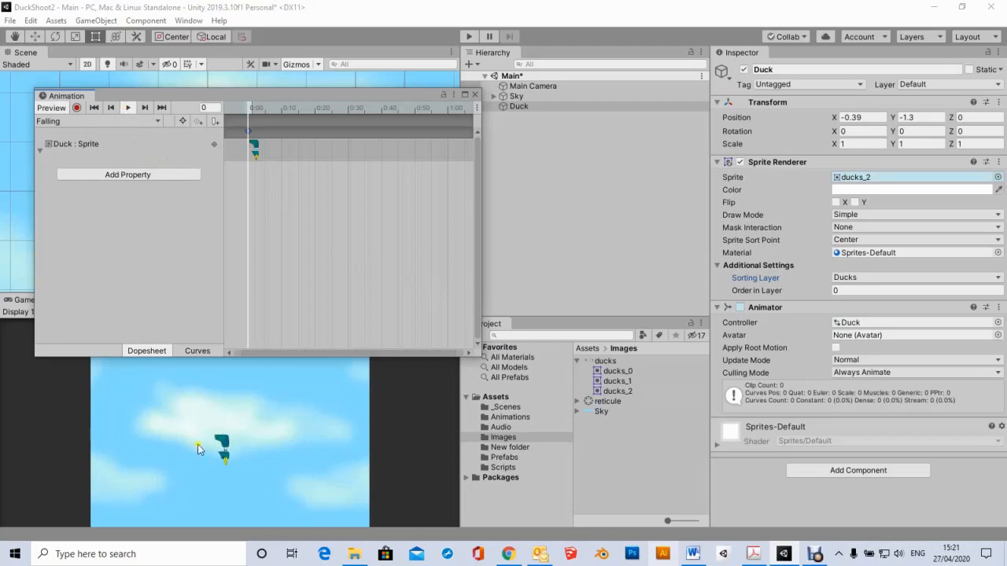
left_click_drag(315, 103, 699, 133)
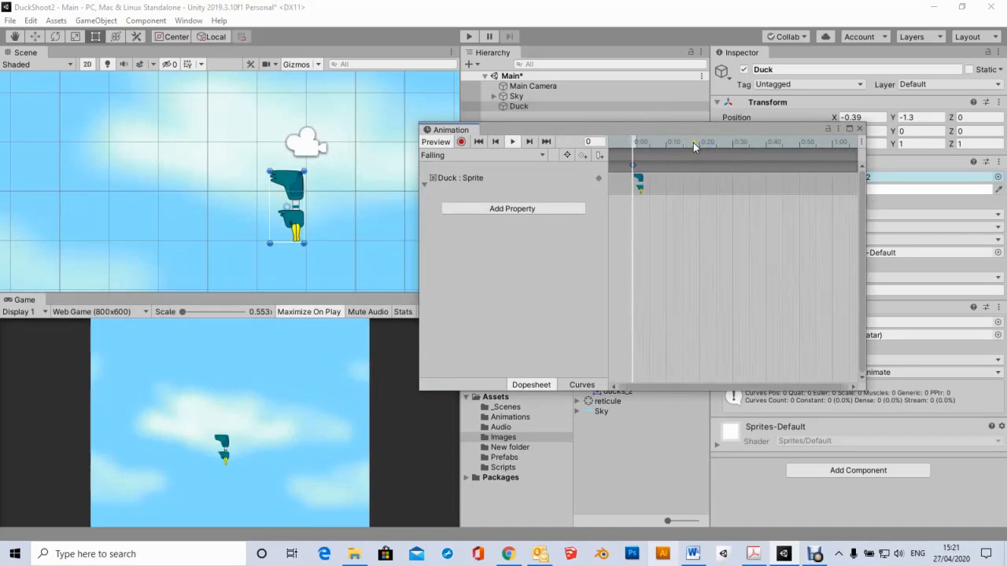
left_click(860, 129)
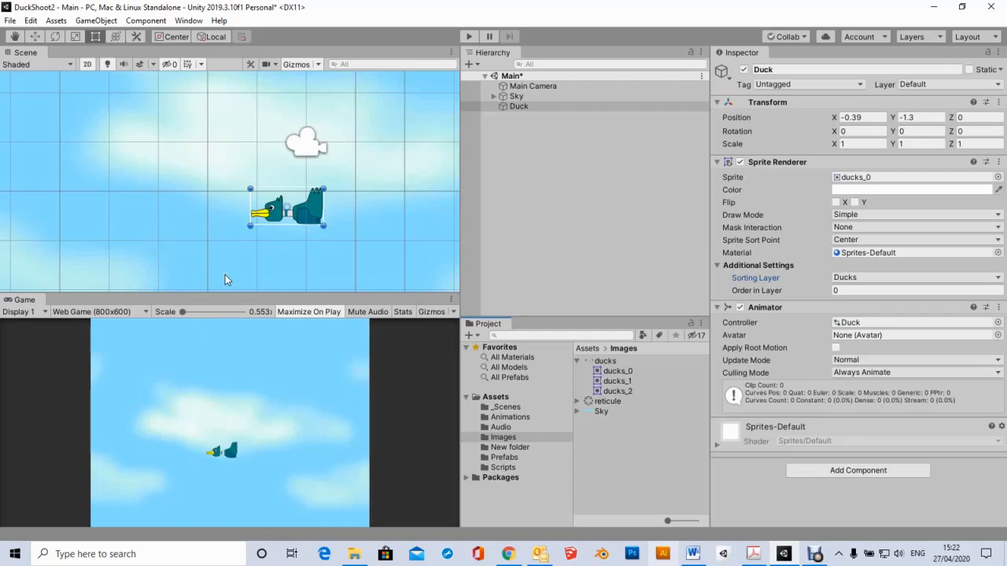
Open the Duck animator controller from the Animations folder and spread out its Any State, Entry and Falling nodes
left_click(496, 418)
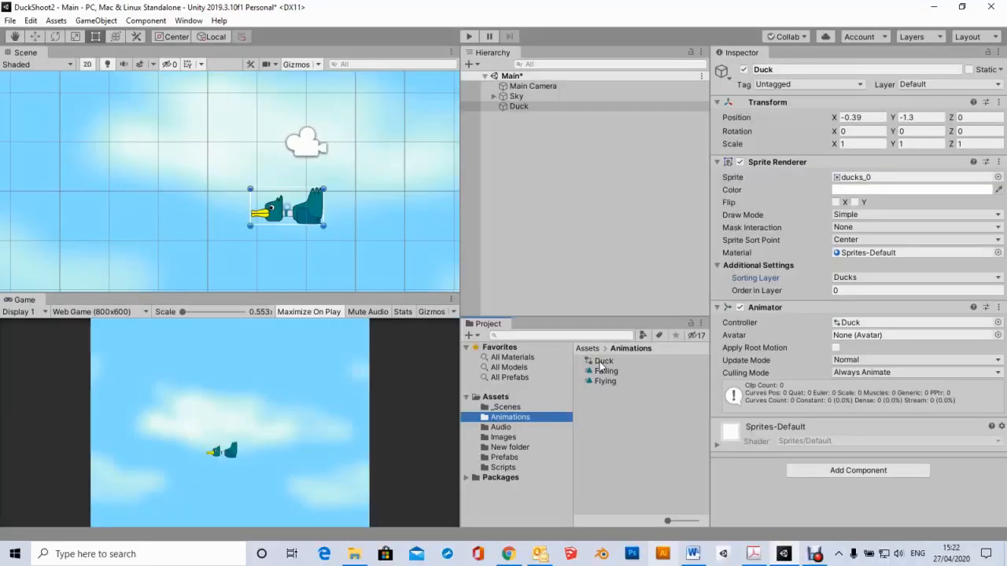
double_click(603, 362)
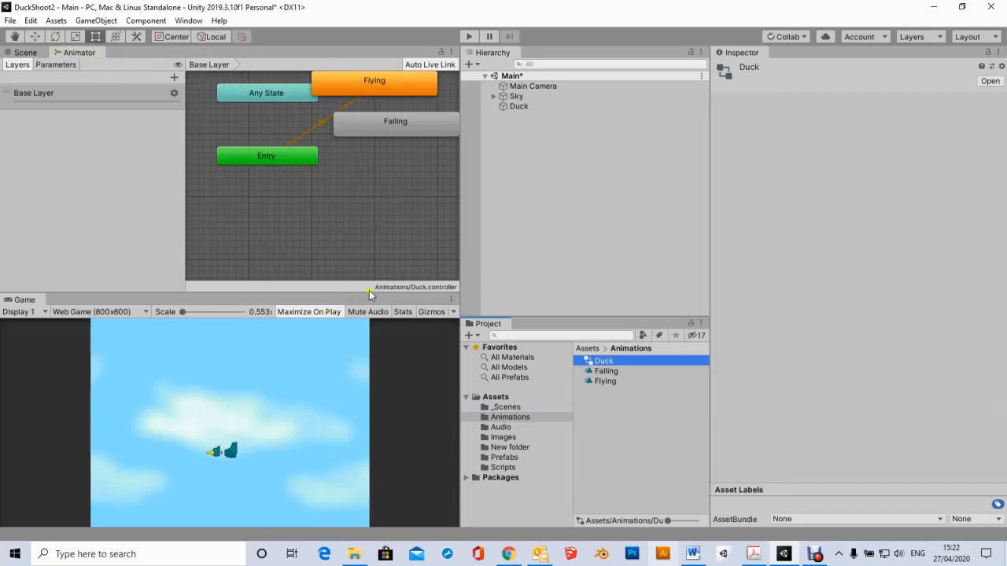
scroll(385, 218, "up", 1)
scroll(385, 218, "down", 2)
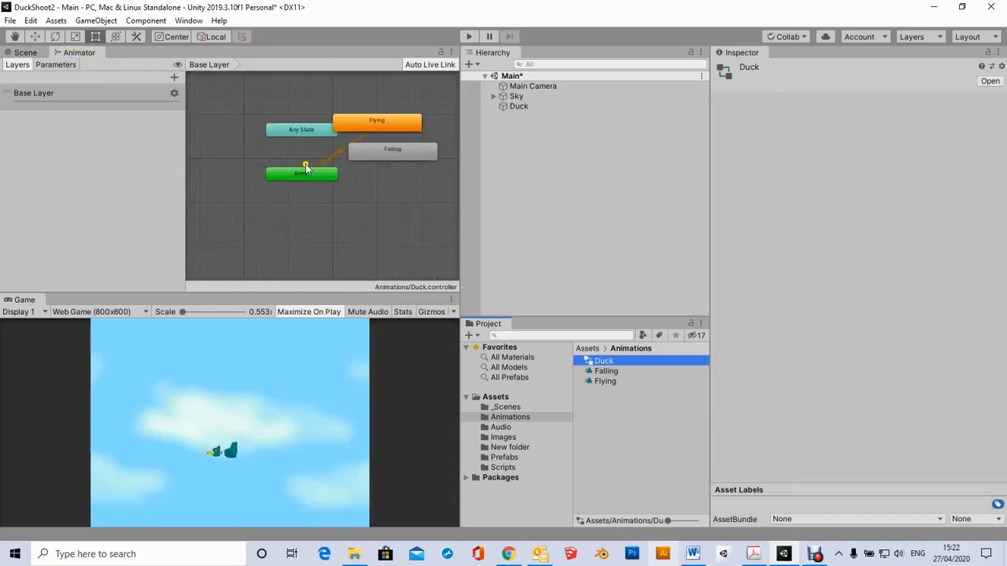
left_click_drag(308, 131, 272, 103)
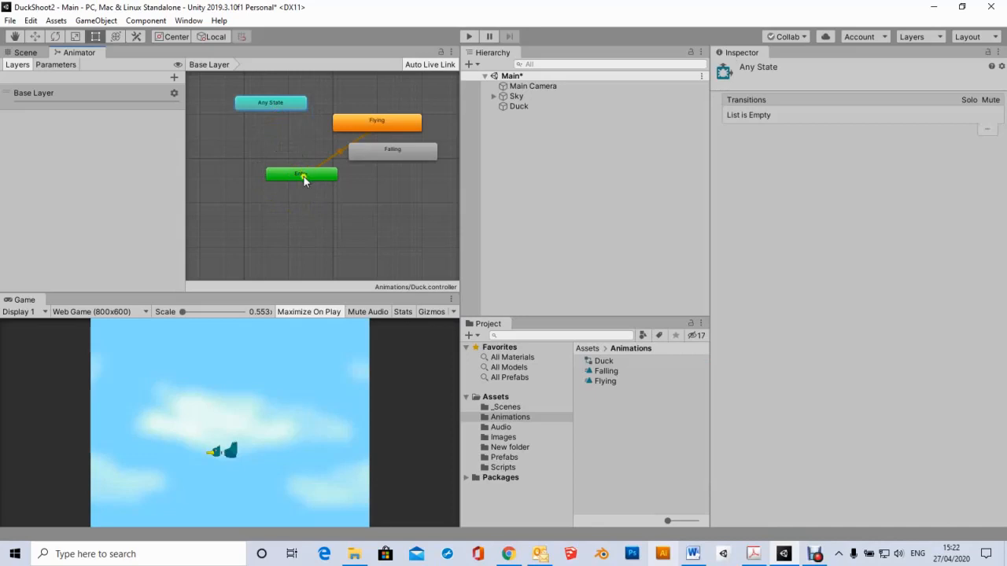
left_click_drag(302, 175, 263, 130)
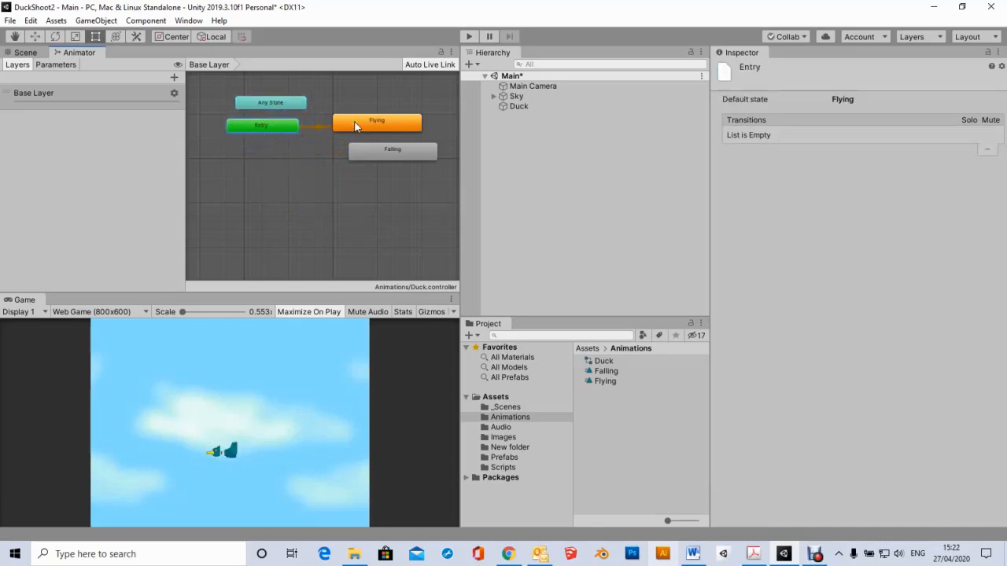
left_click_drag(379, 151, 367, 162)
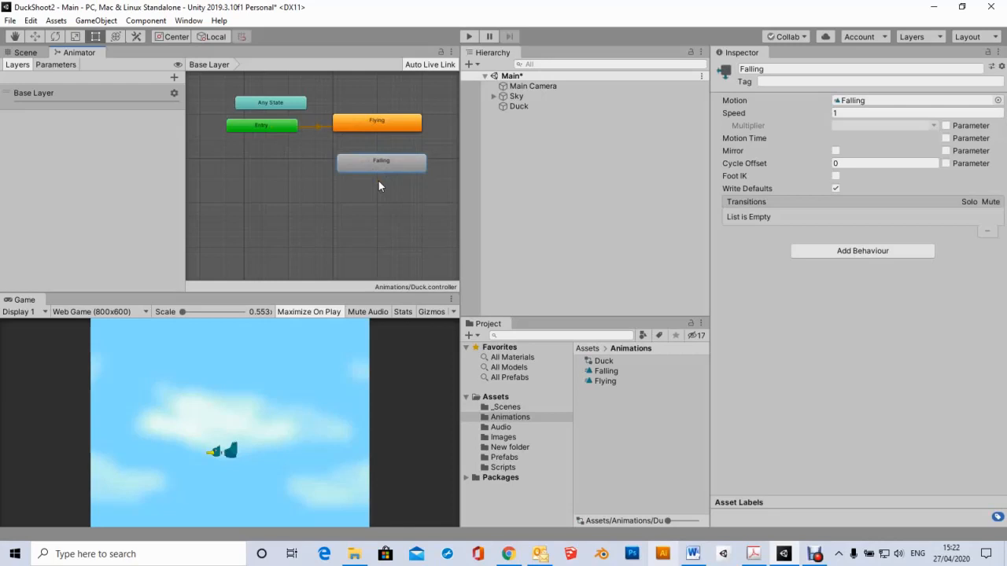
Make a transition from the Flying state to the Falling state and place Falling directly below Flying
right_click(388, 120)
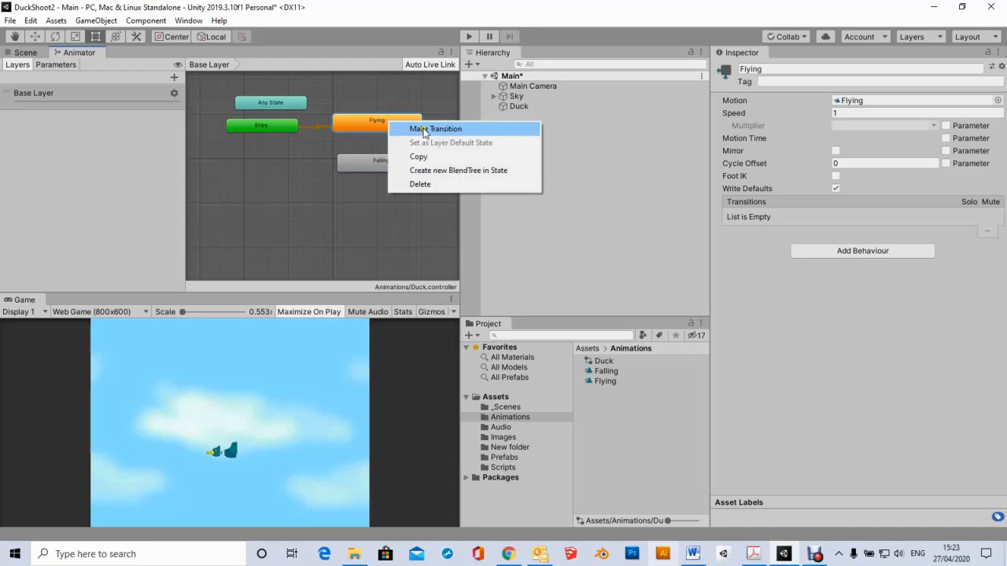
left_click(423, 130)
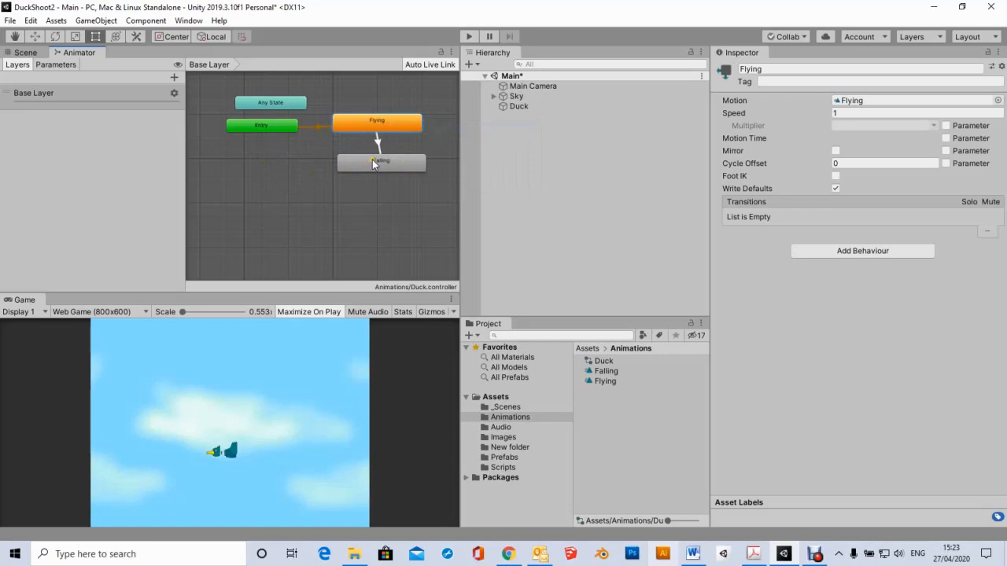
left_click(374, 163)
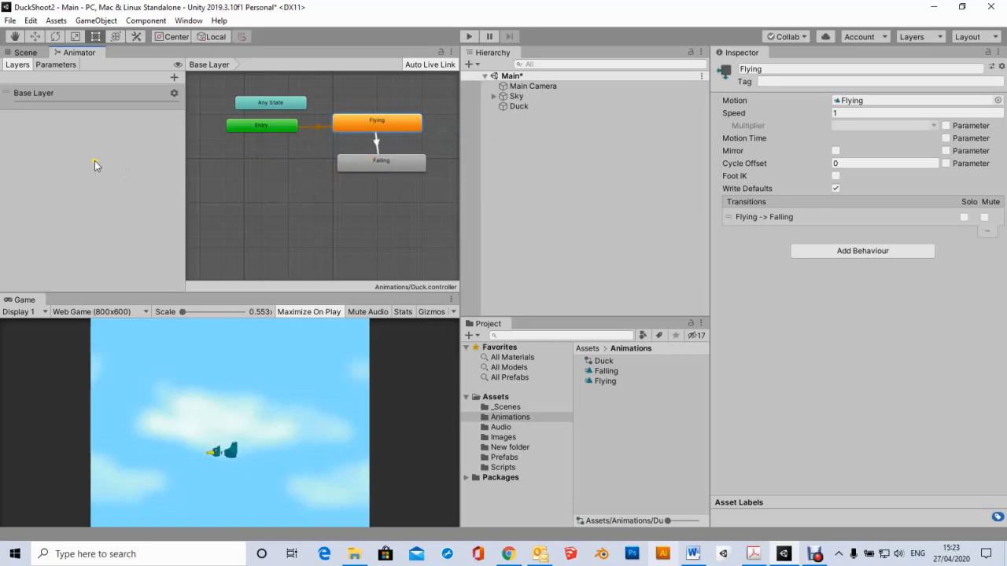
left_click_drag(336, 167, 340, 184)
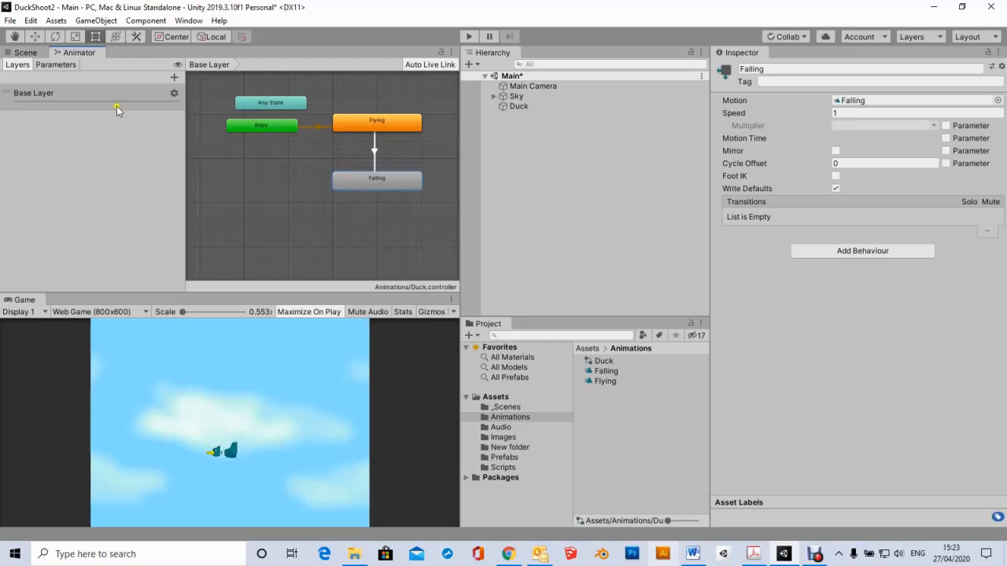
Add a Bool parameter named dead to the Duck animator controller
left_click(57, 64)
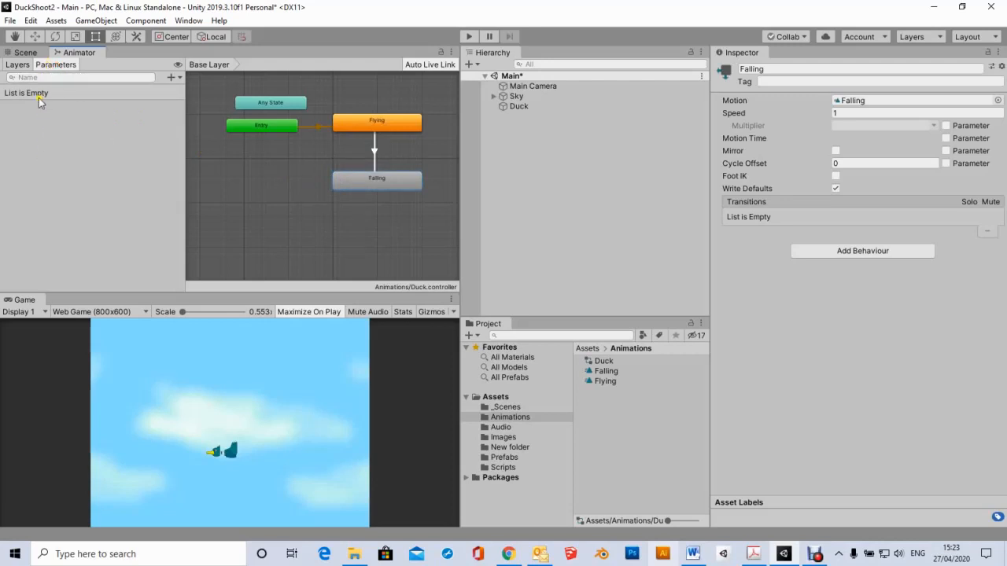
left_click(171, 79)
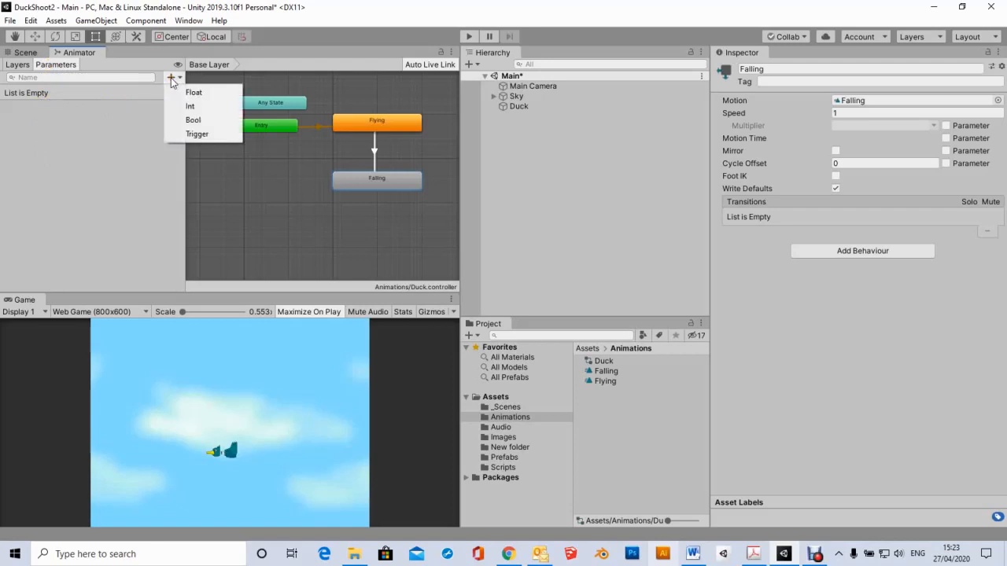
left_click(196, 121)
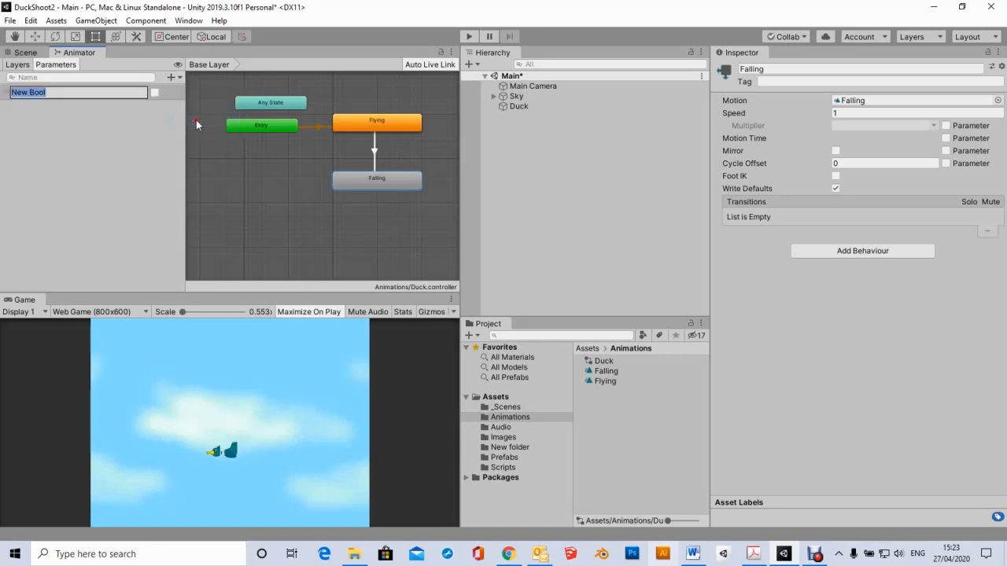
type("dead")
left_click(129, 122)
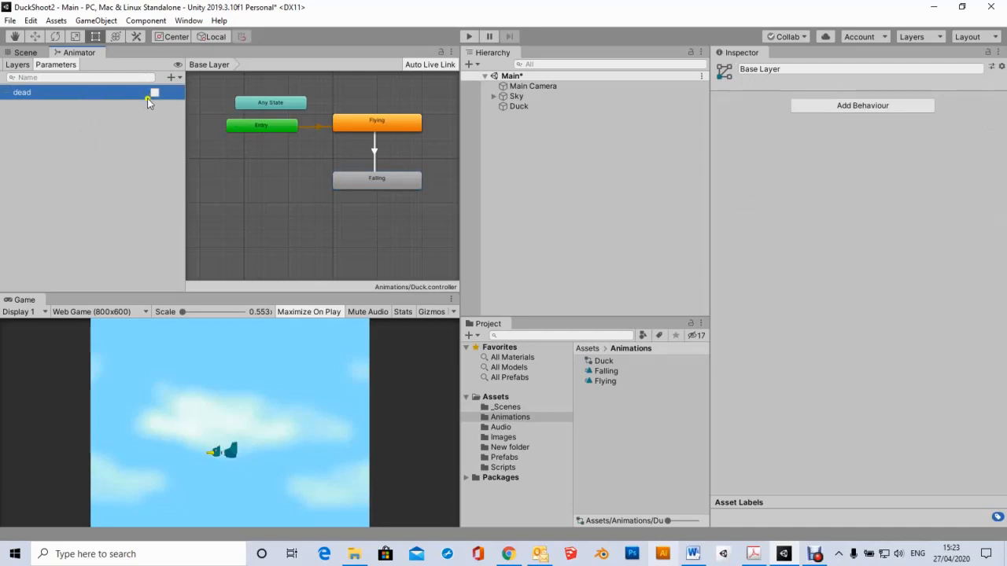
Add a condition to the Flying to Falling transition requiring dead to be true, and deselect the transition
left_click(374, 154)
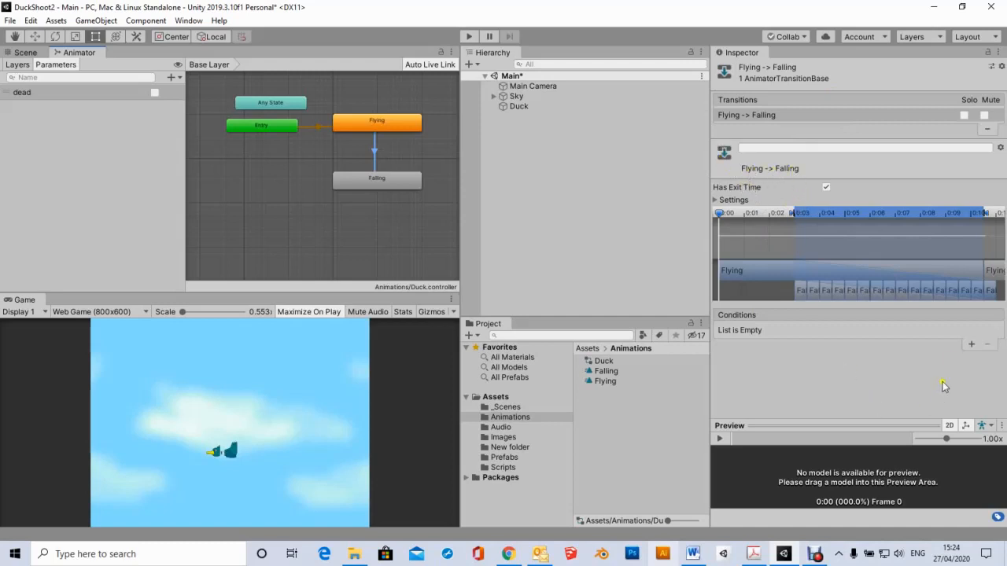
left_click(971, 346)
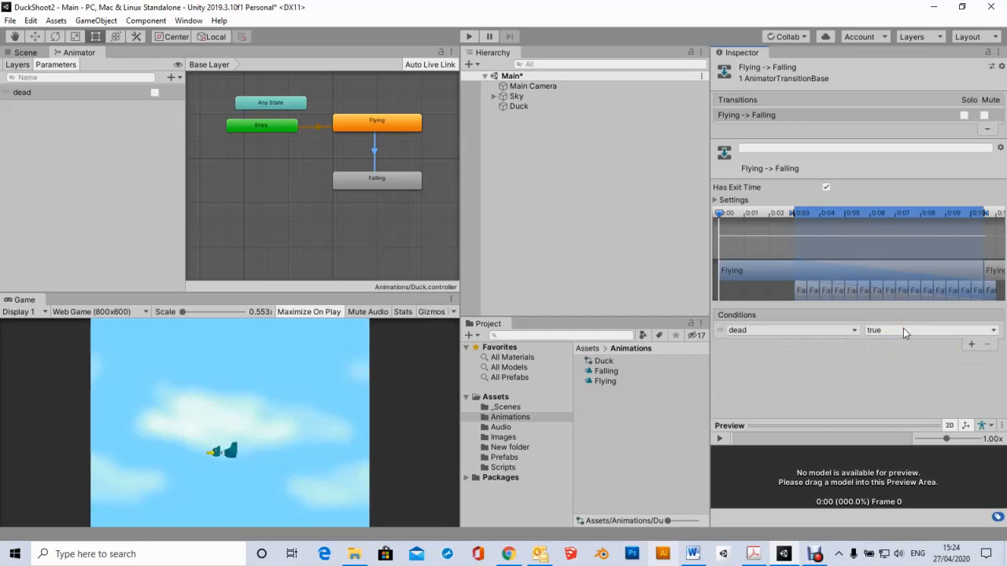
left_click(353, 208)
left_click(348, 233)
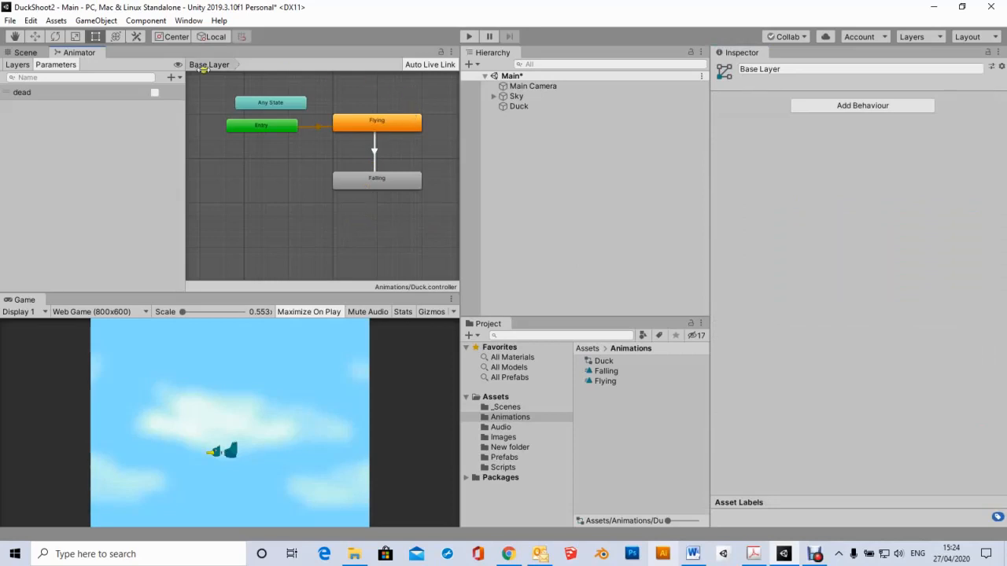
Return to the Scene view and run the game to check the duck's flying animation
left_click(24, 52)
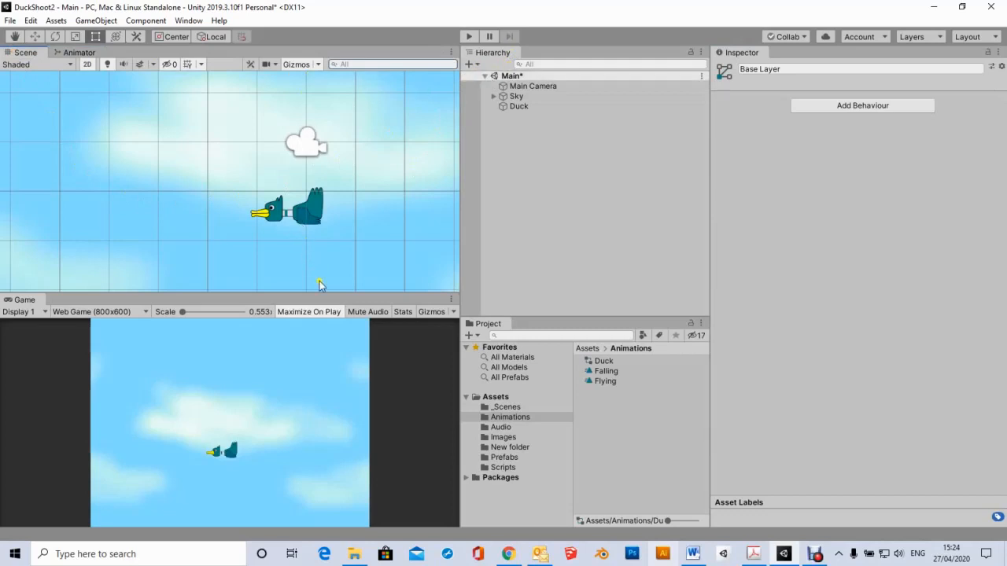
left_click(467, 37)
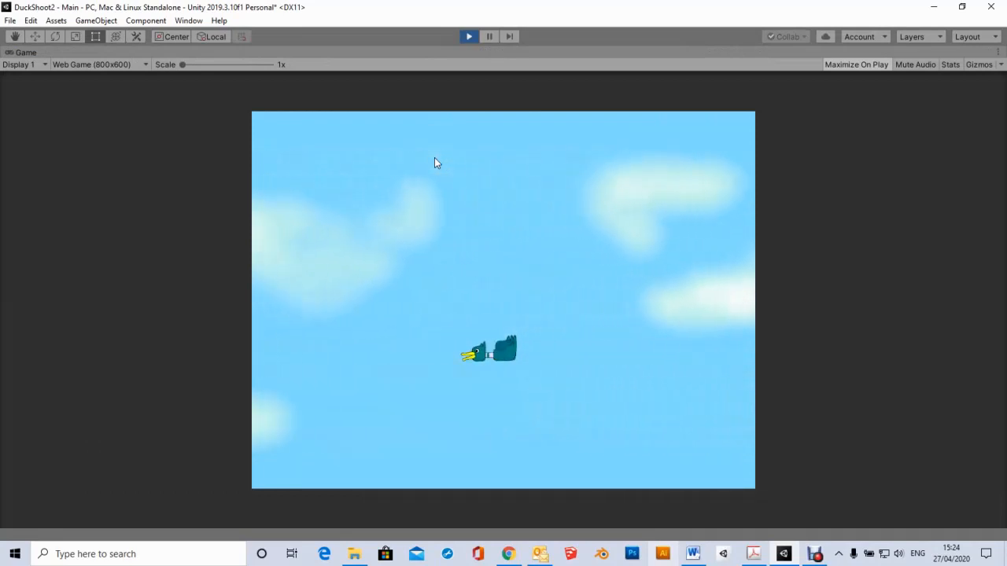
left_click(448, 131)
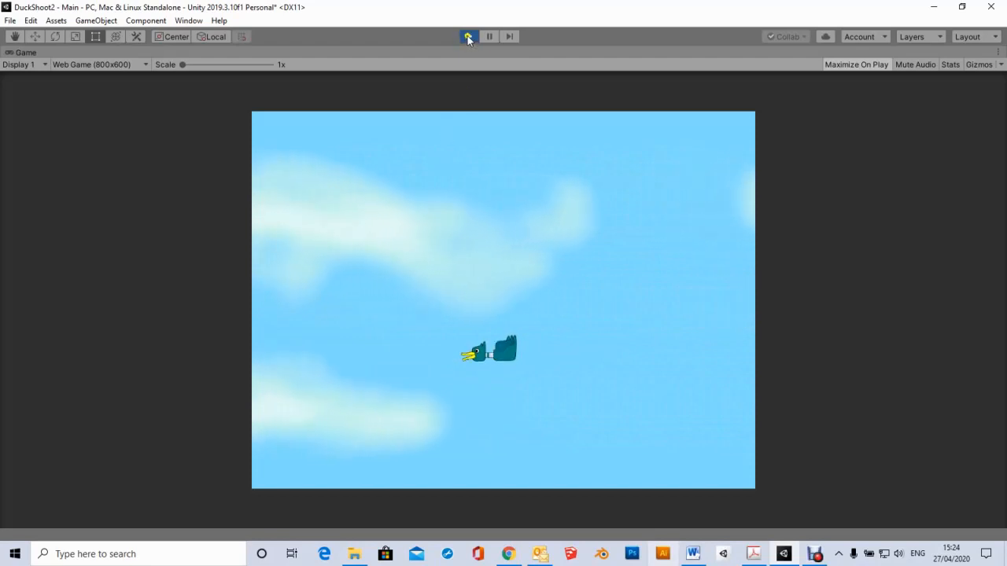